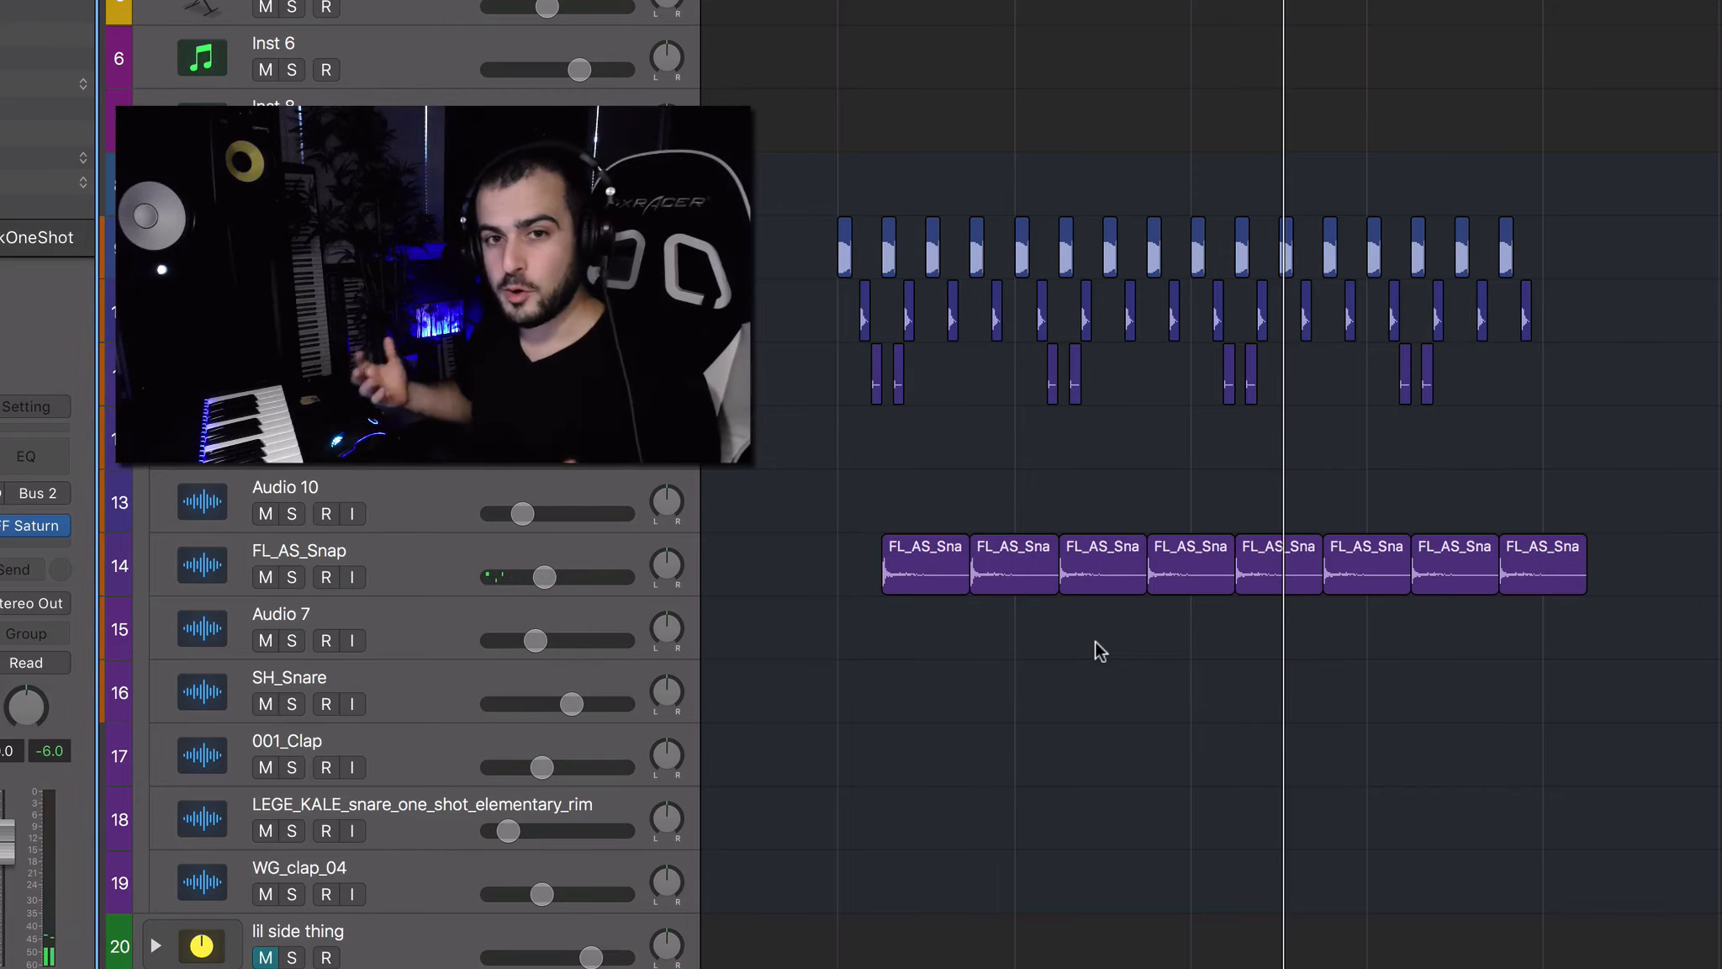
Delete the fourth and eighth FL_AS_Snap regions from the first drum section.
left_click(1195, 561)
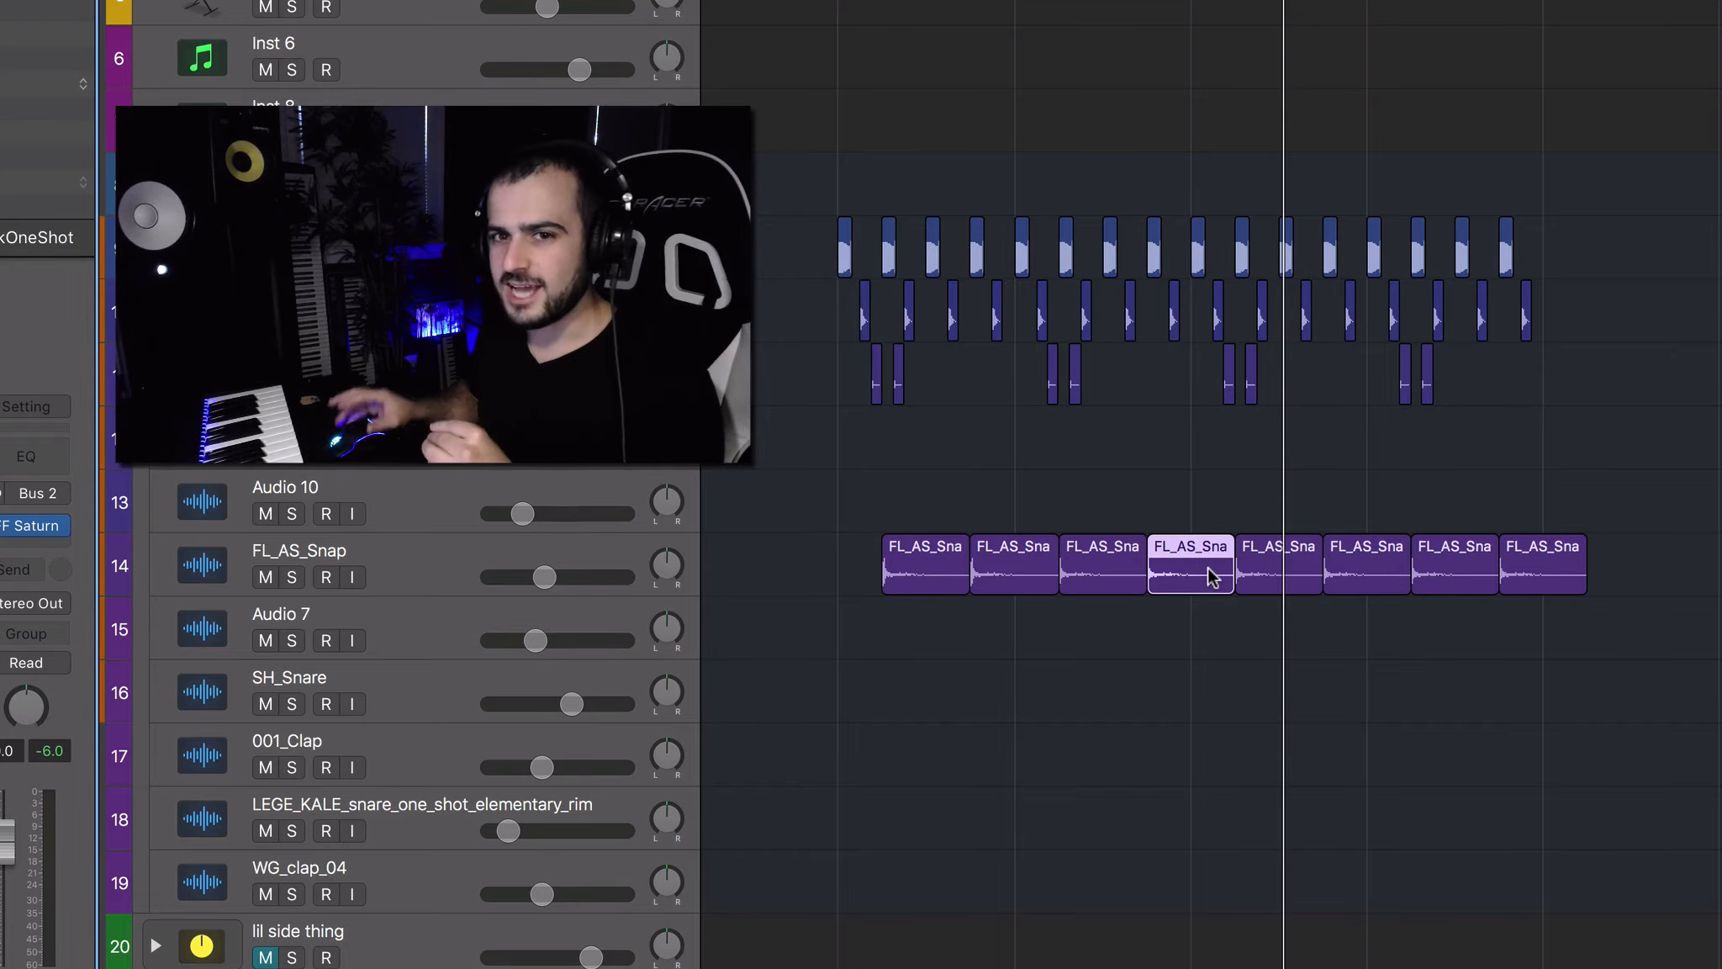
key("Delete")
left_click(1552, 569)
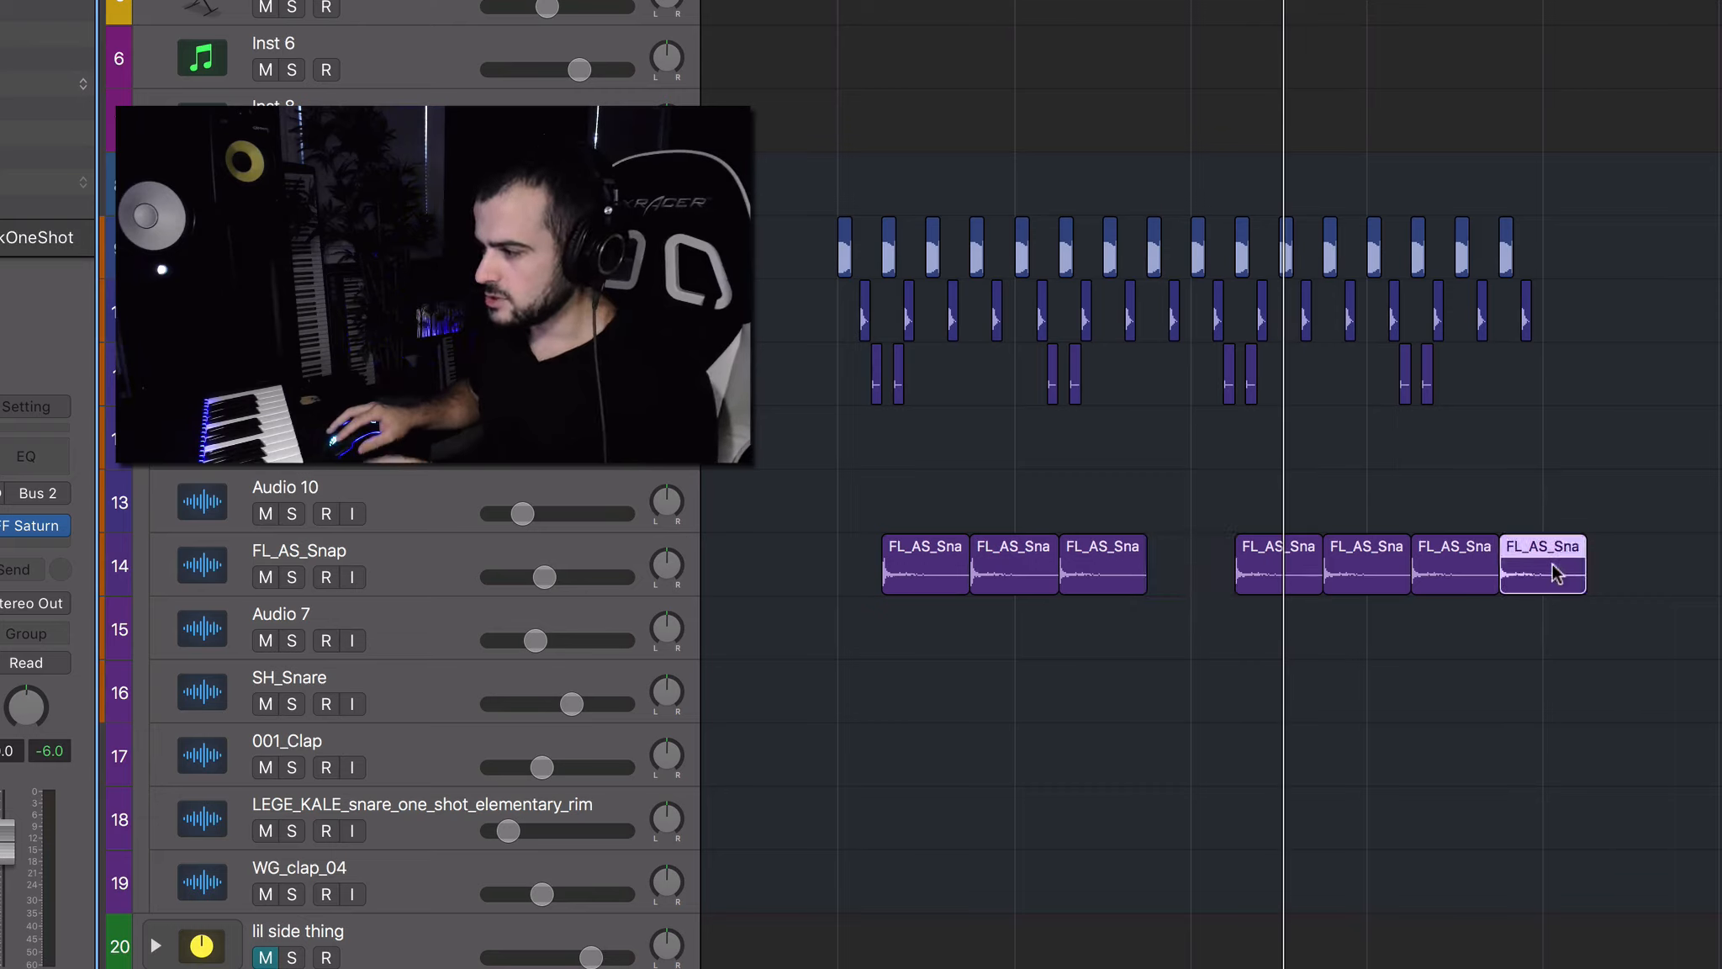
key("Delete")
left_click_drag(845, 446, 1179, 678)
left_click(1159, 639)
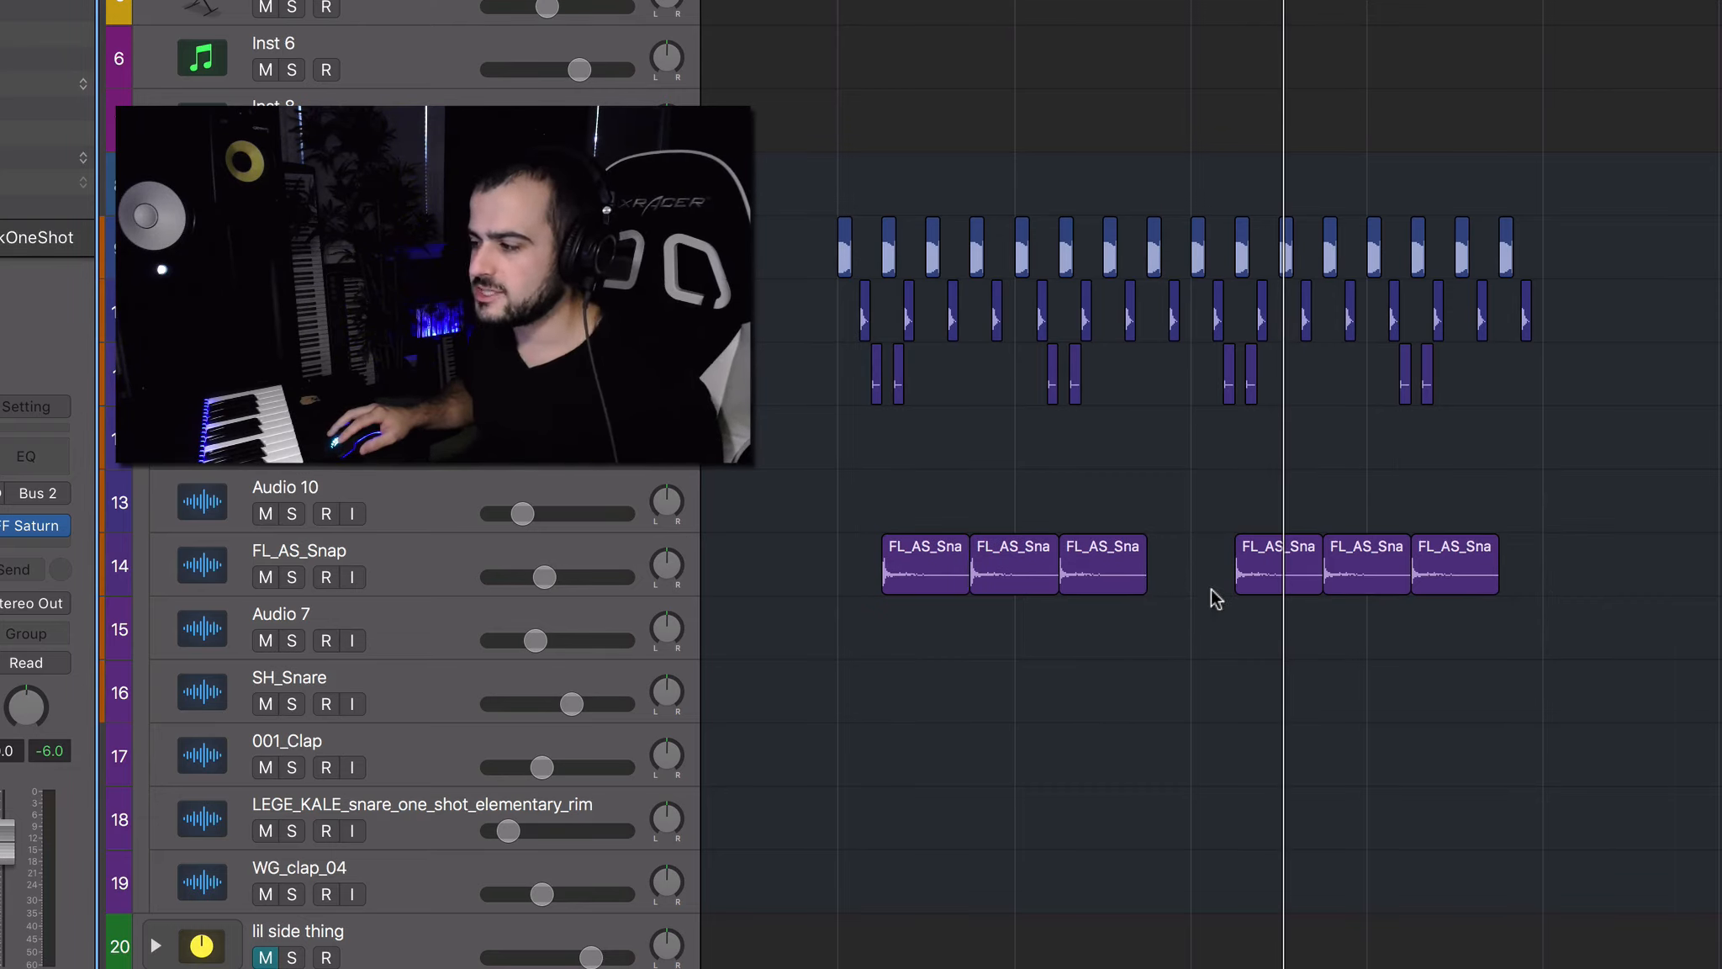
Copy the 001_Clap region into both gaps left in the snap pattern and play the section.
scroll(1211, 538, "right", 5)
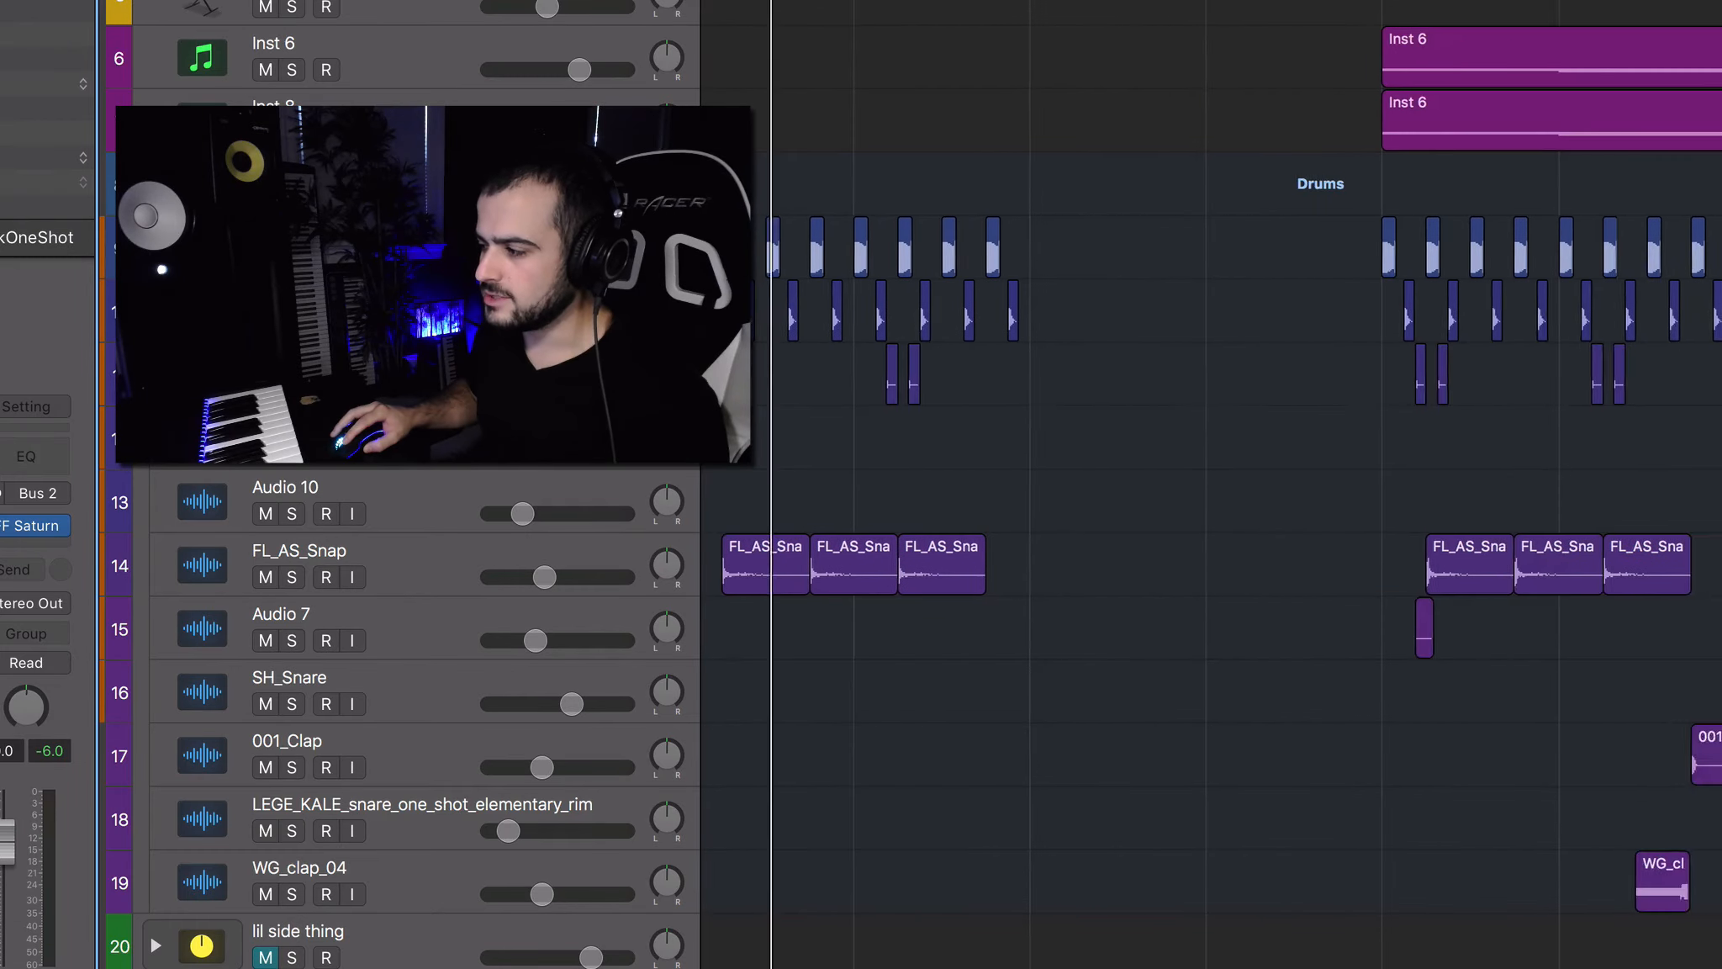
left_click_drag(1721, 754, 730, 753)
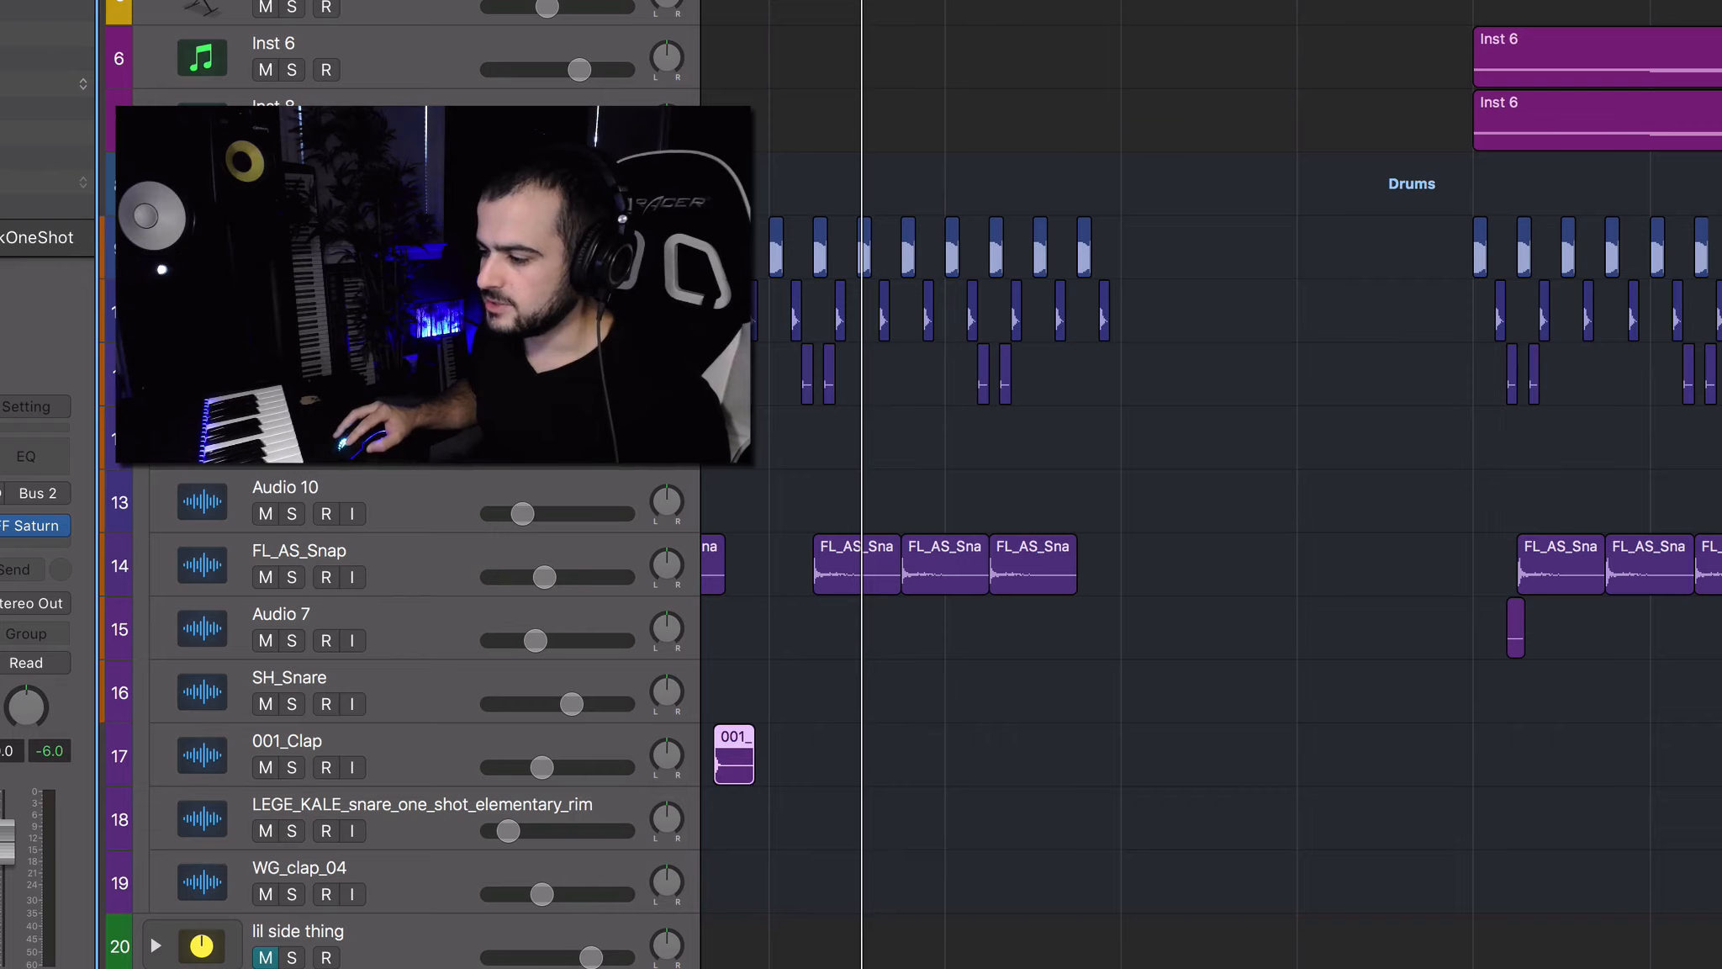
scroll(845, 387, "left", 5)
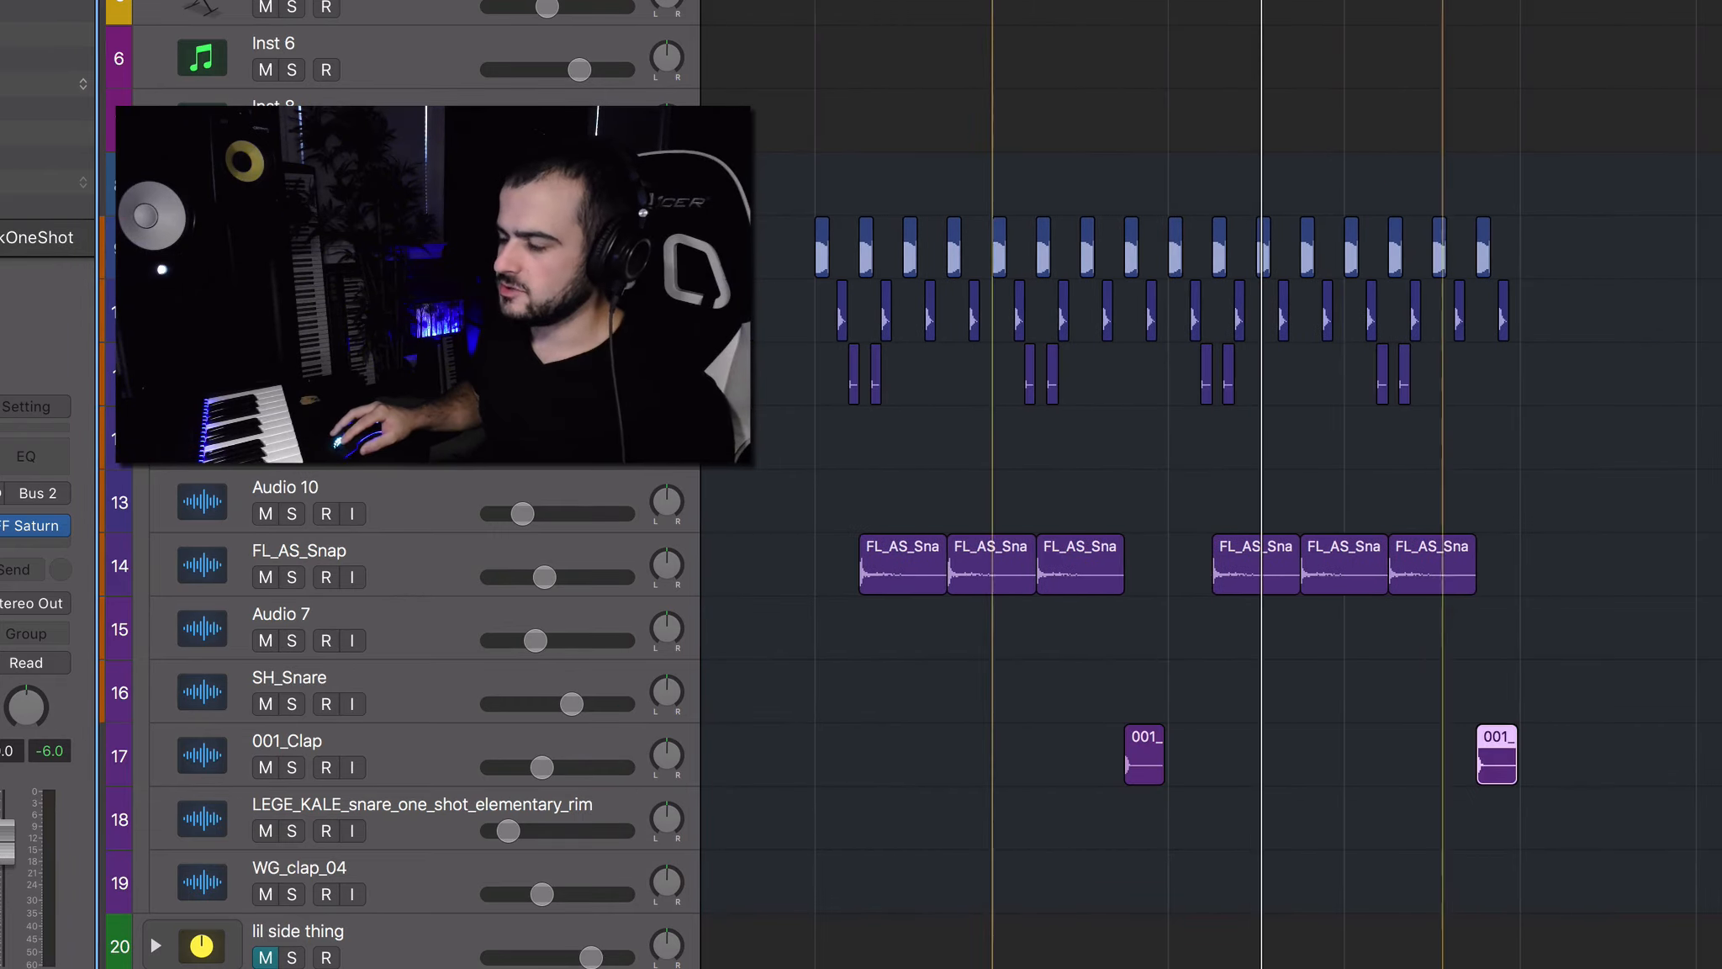
key("space")
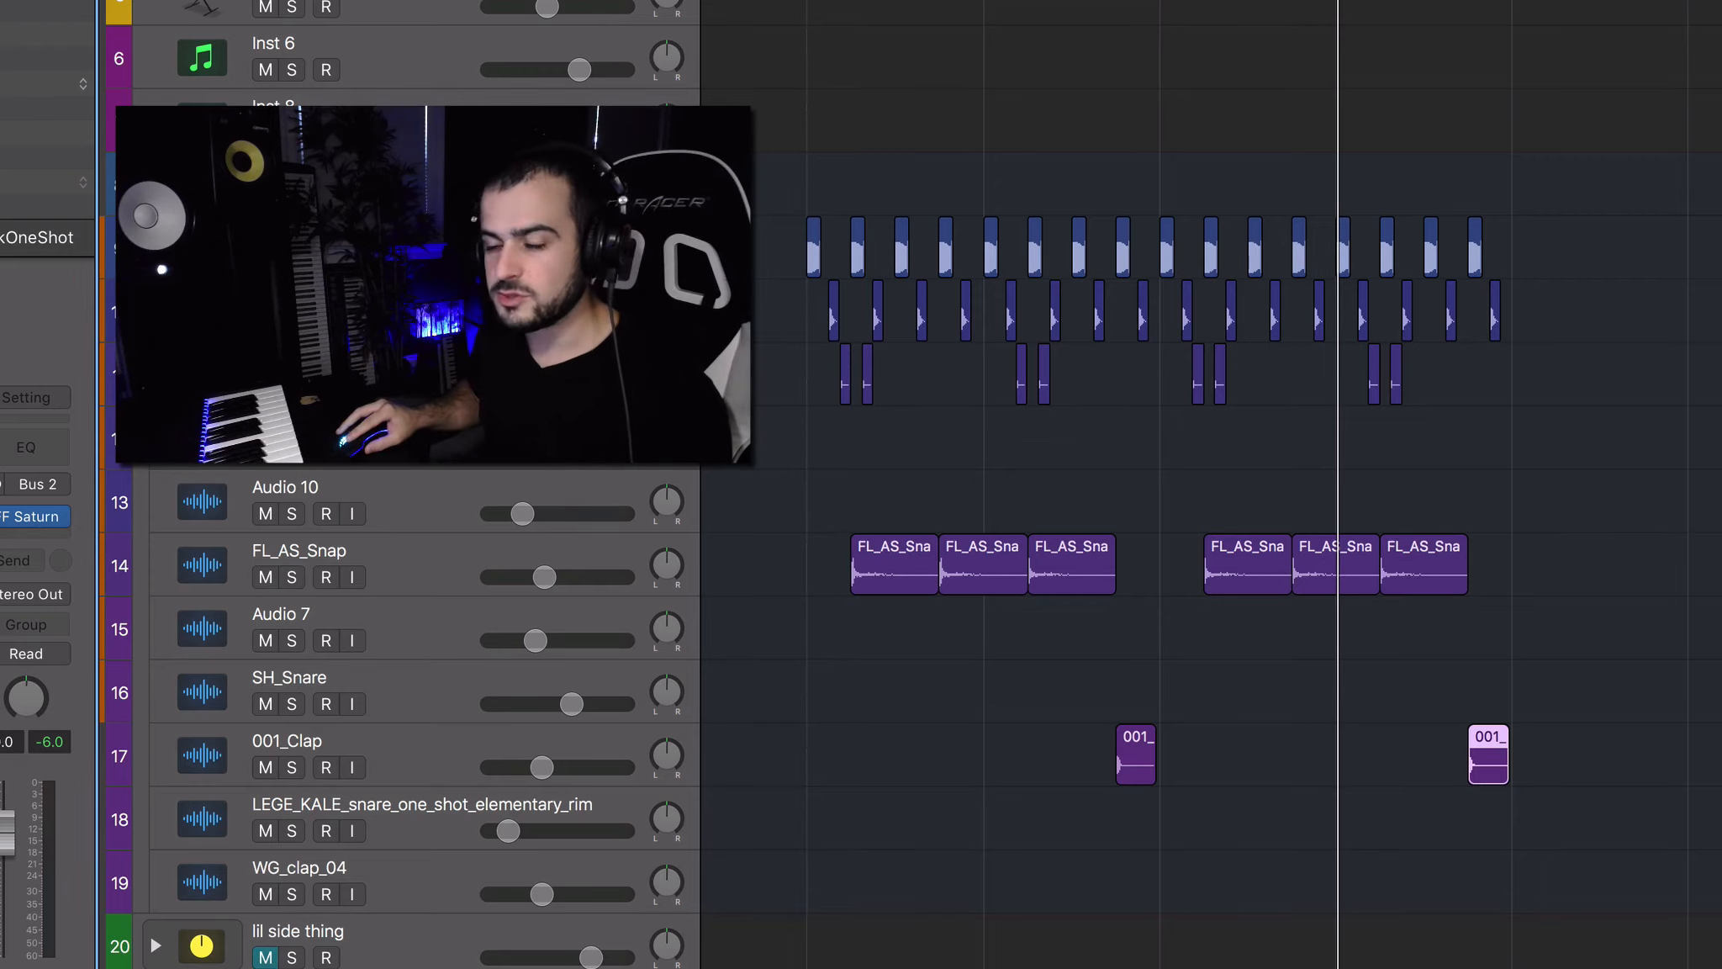
Copy the Audio 7 region to just before the first snap of each three-snap group and play the section.
left_click(403, 627)
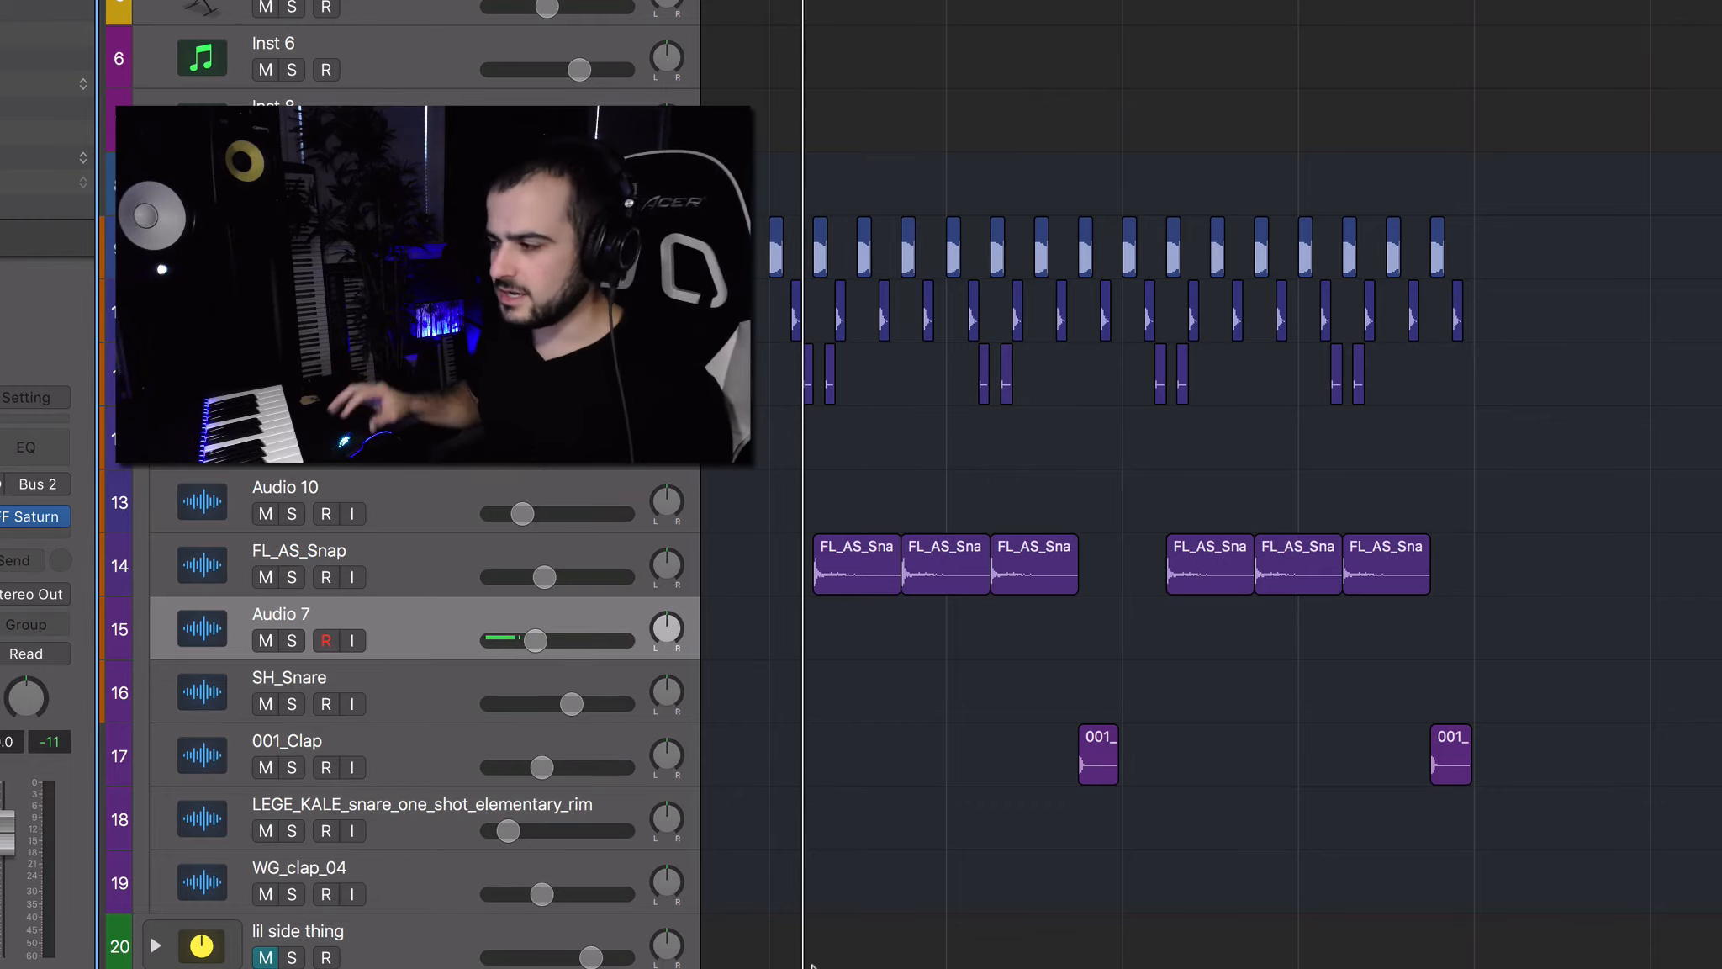
left_click_drag(1721, 622, 813, 613)
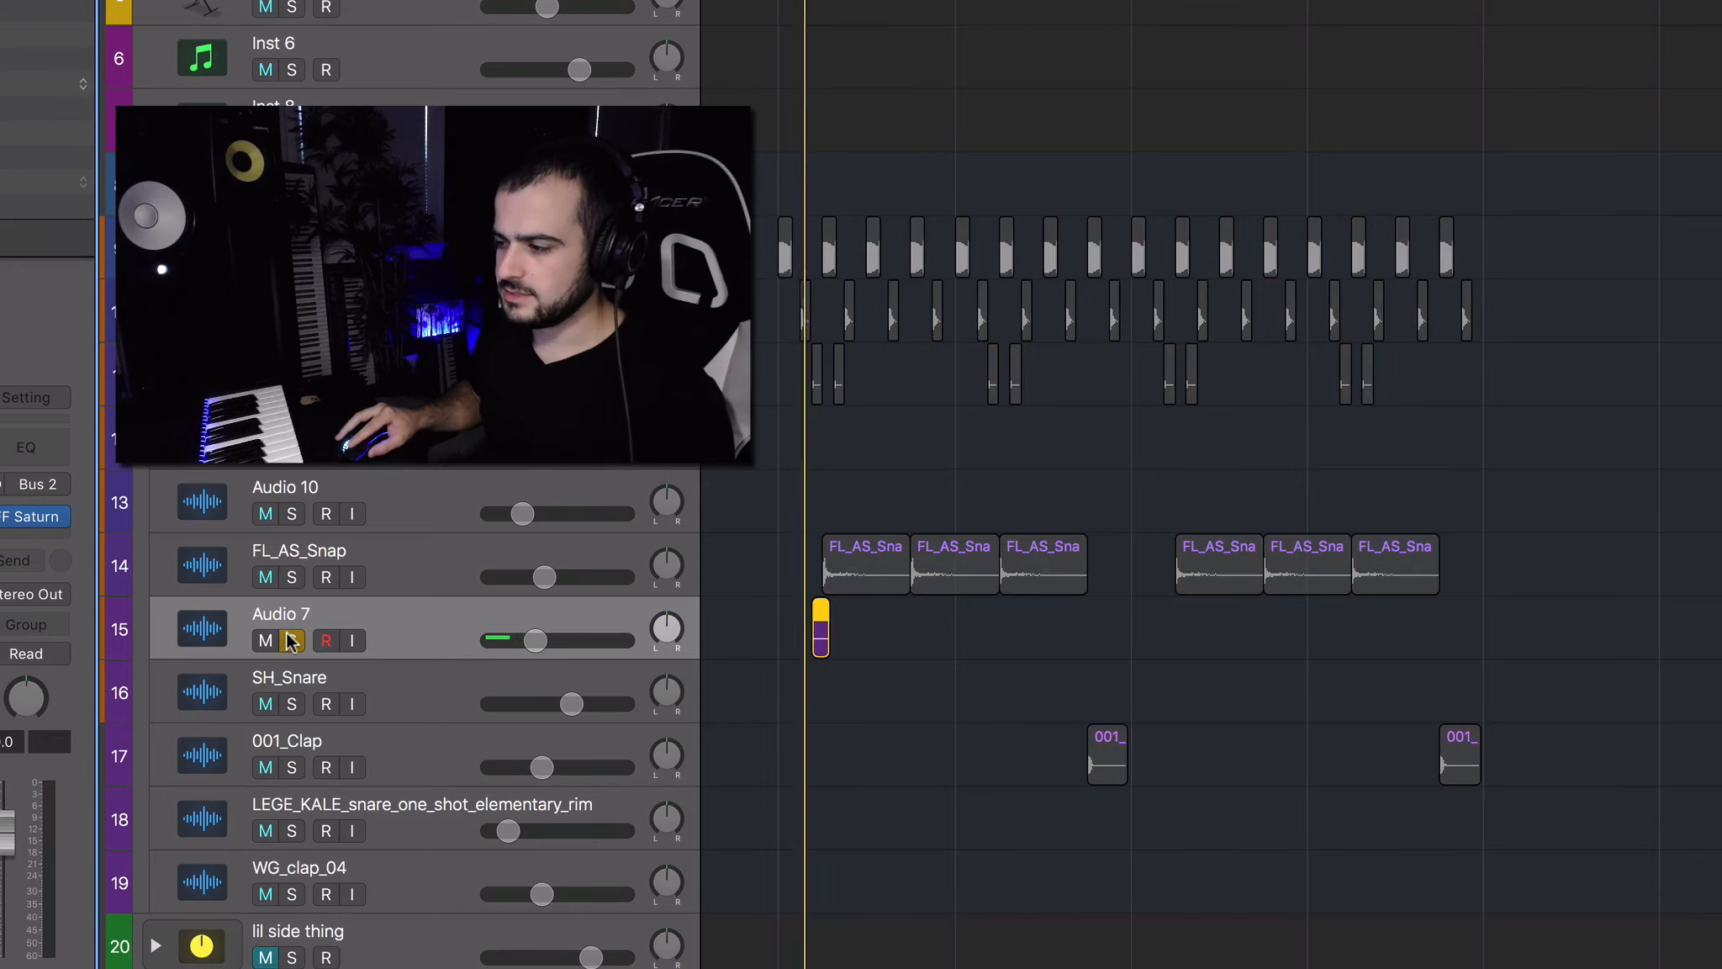
left_click_drag(837, 631, 1189, 644)
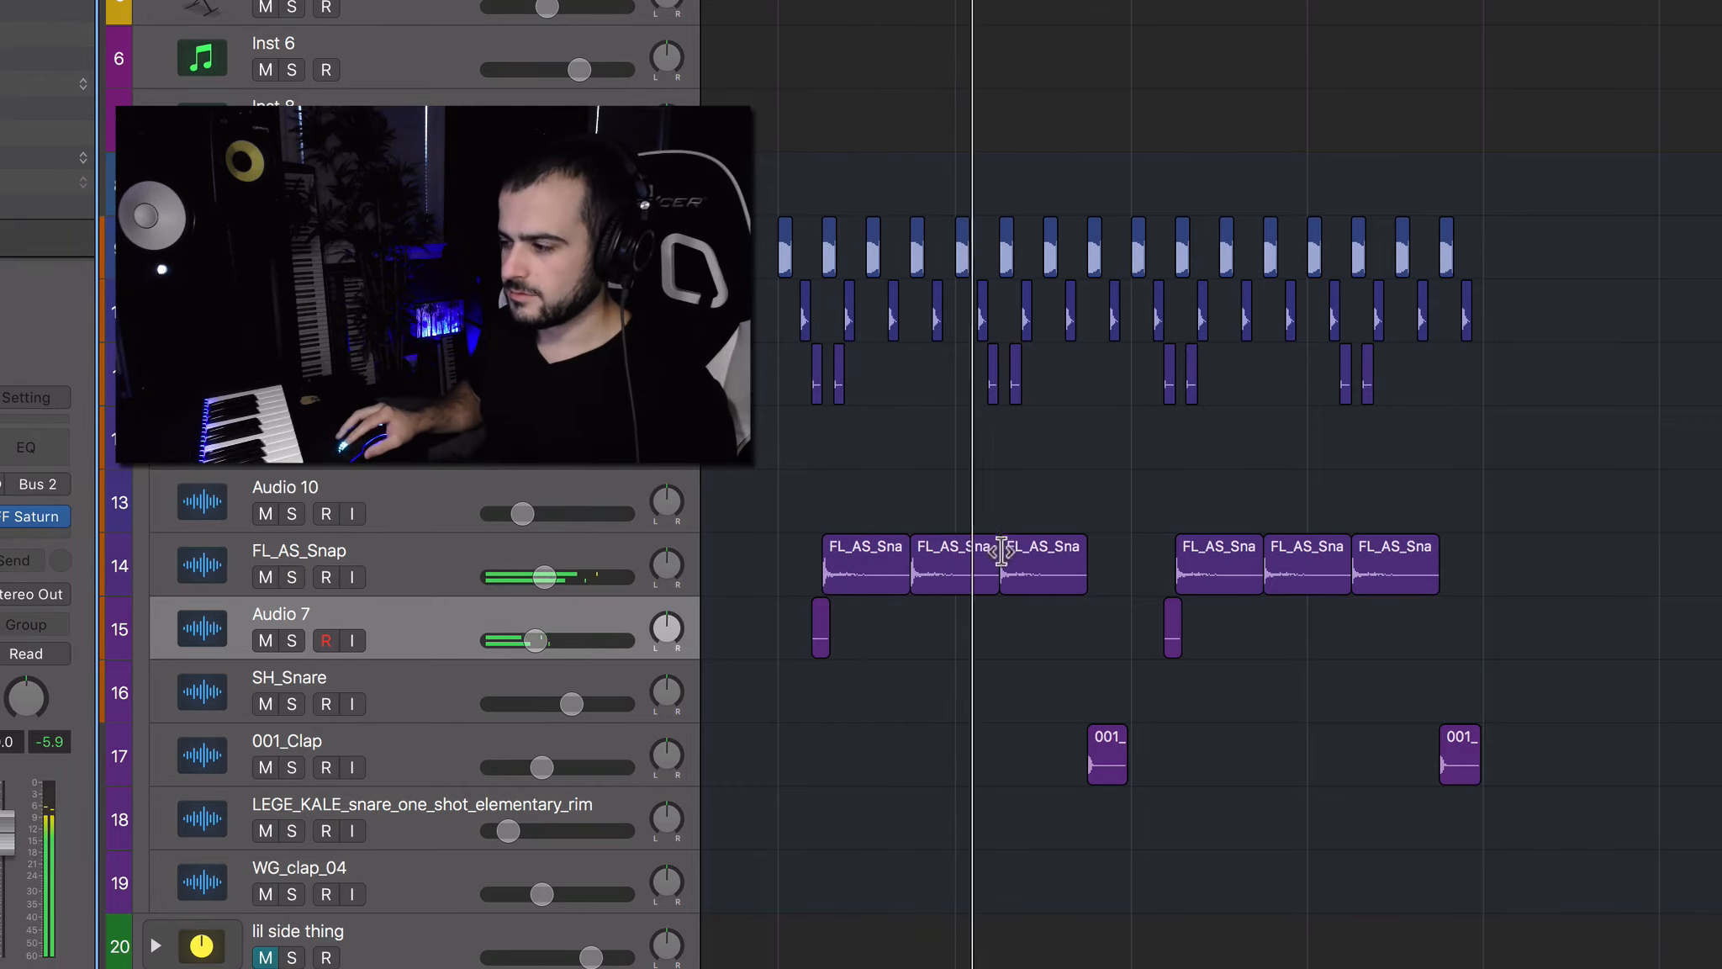
key("space")
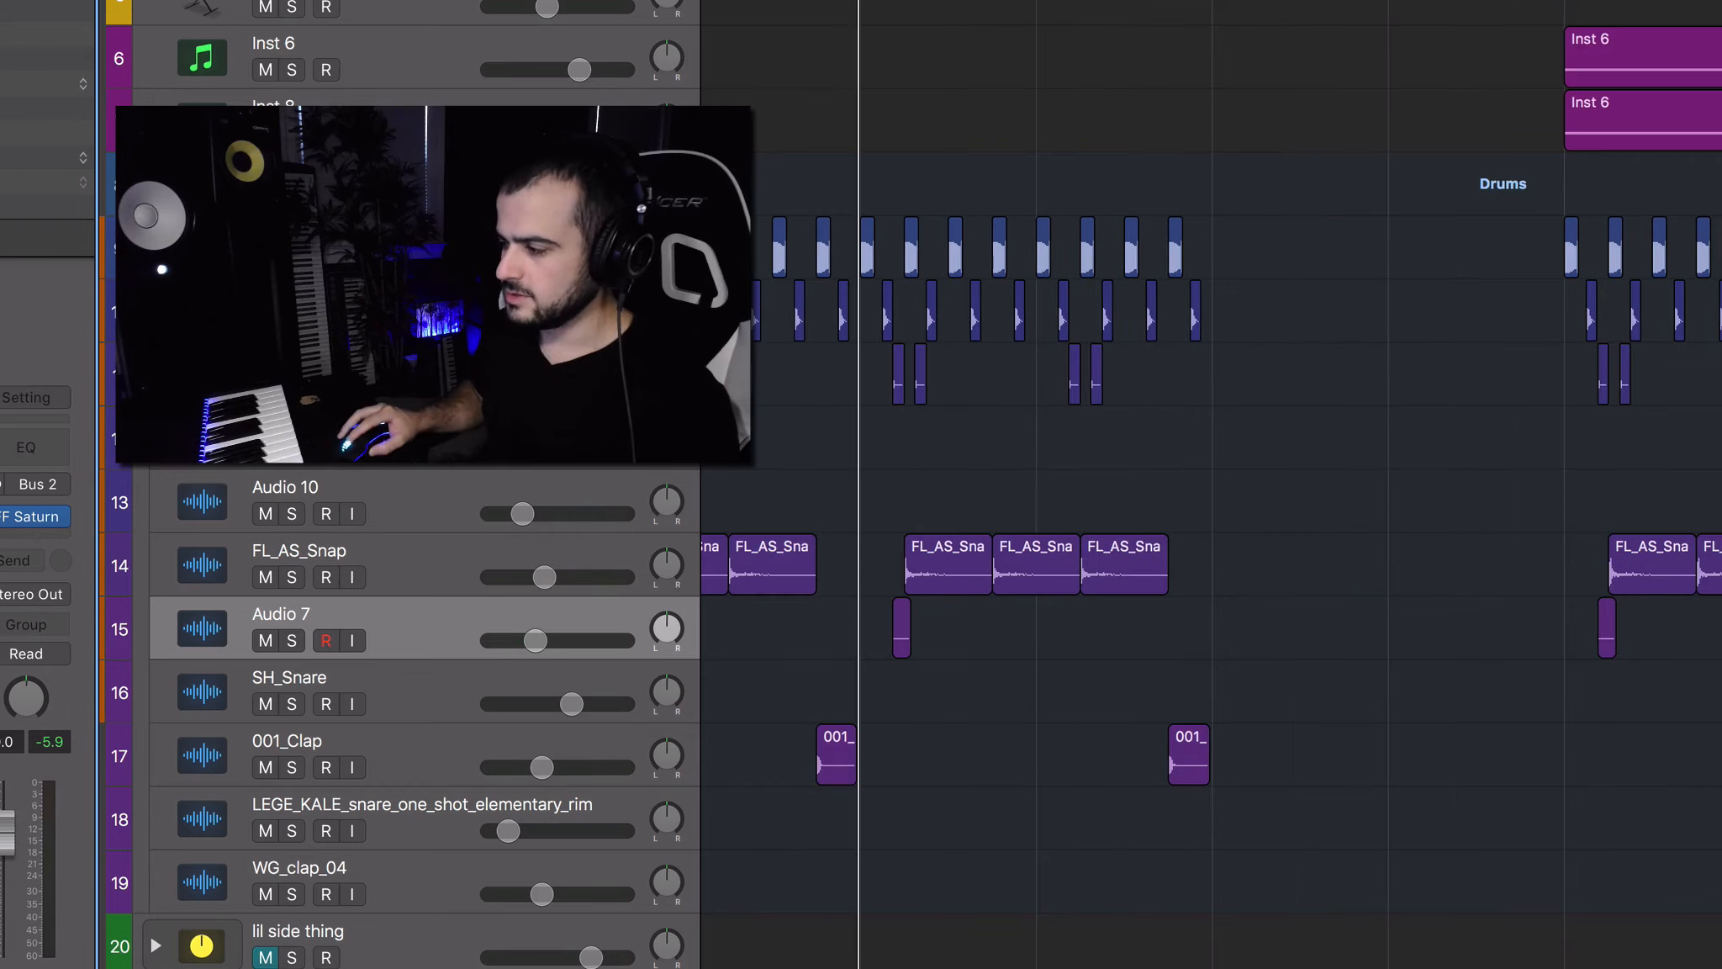
Place WG_clap regions on the LEGE_KALE_snare track just before both 001_Clap hits and audition that track soloed.
left_click_drag(1721, 882, 780, 816)
key("super+r")
left_click(293, 831)
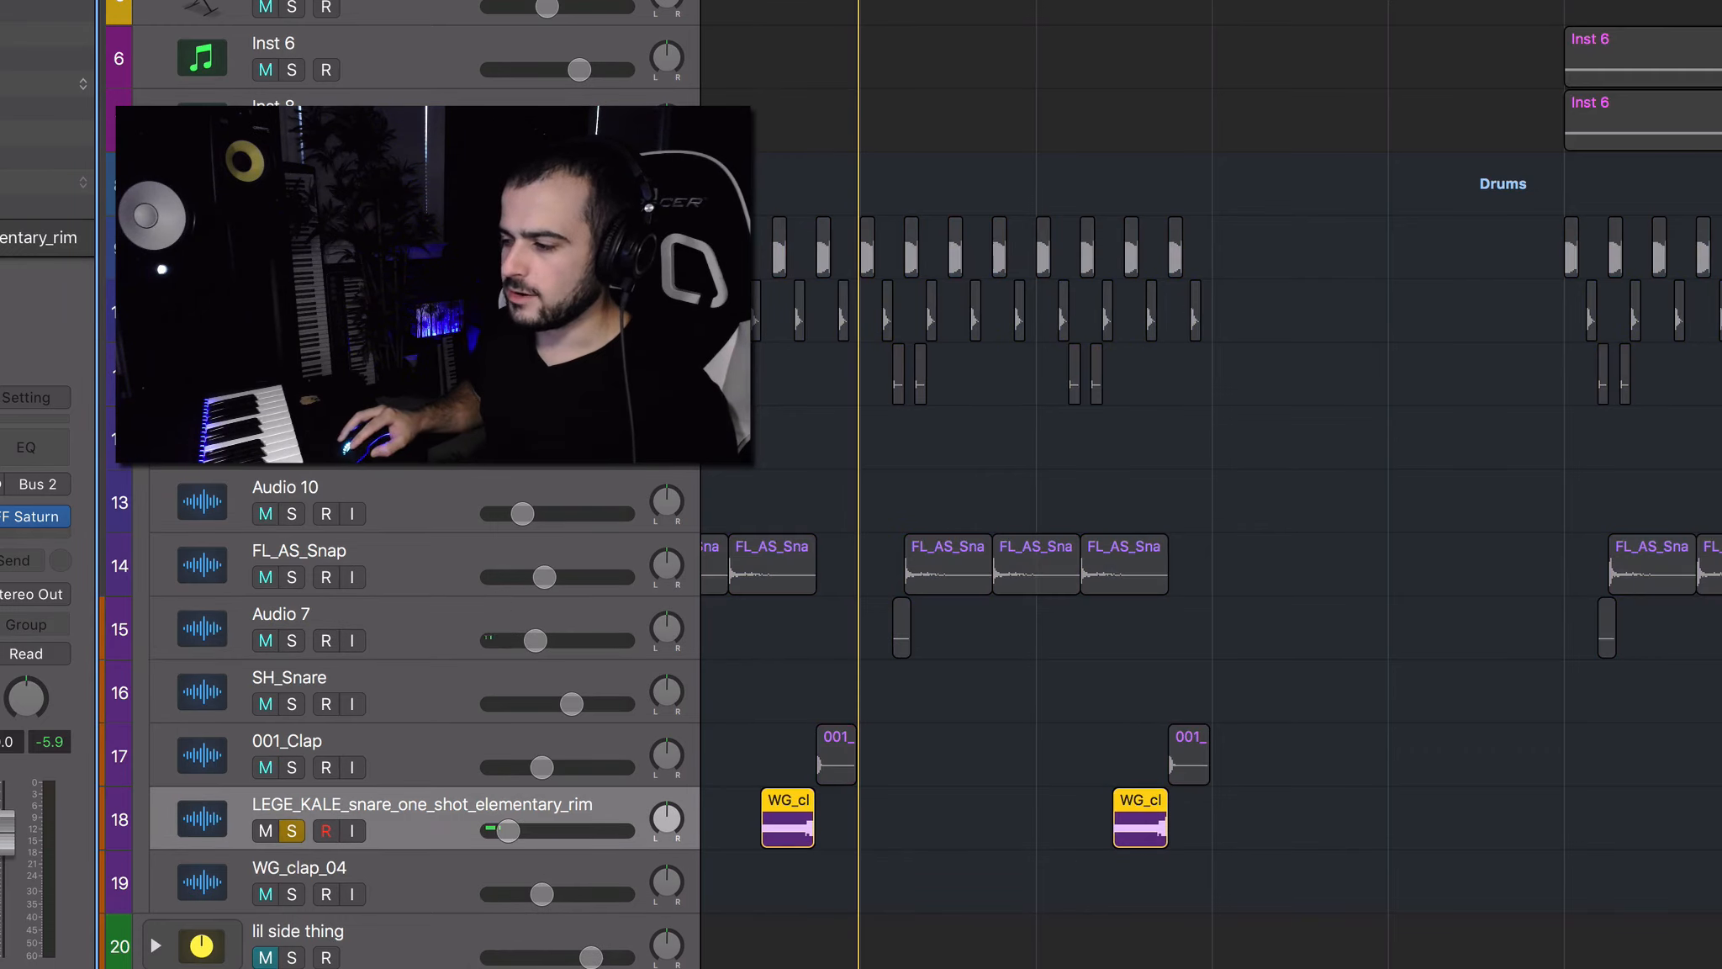
key("space")
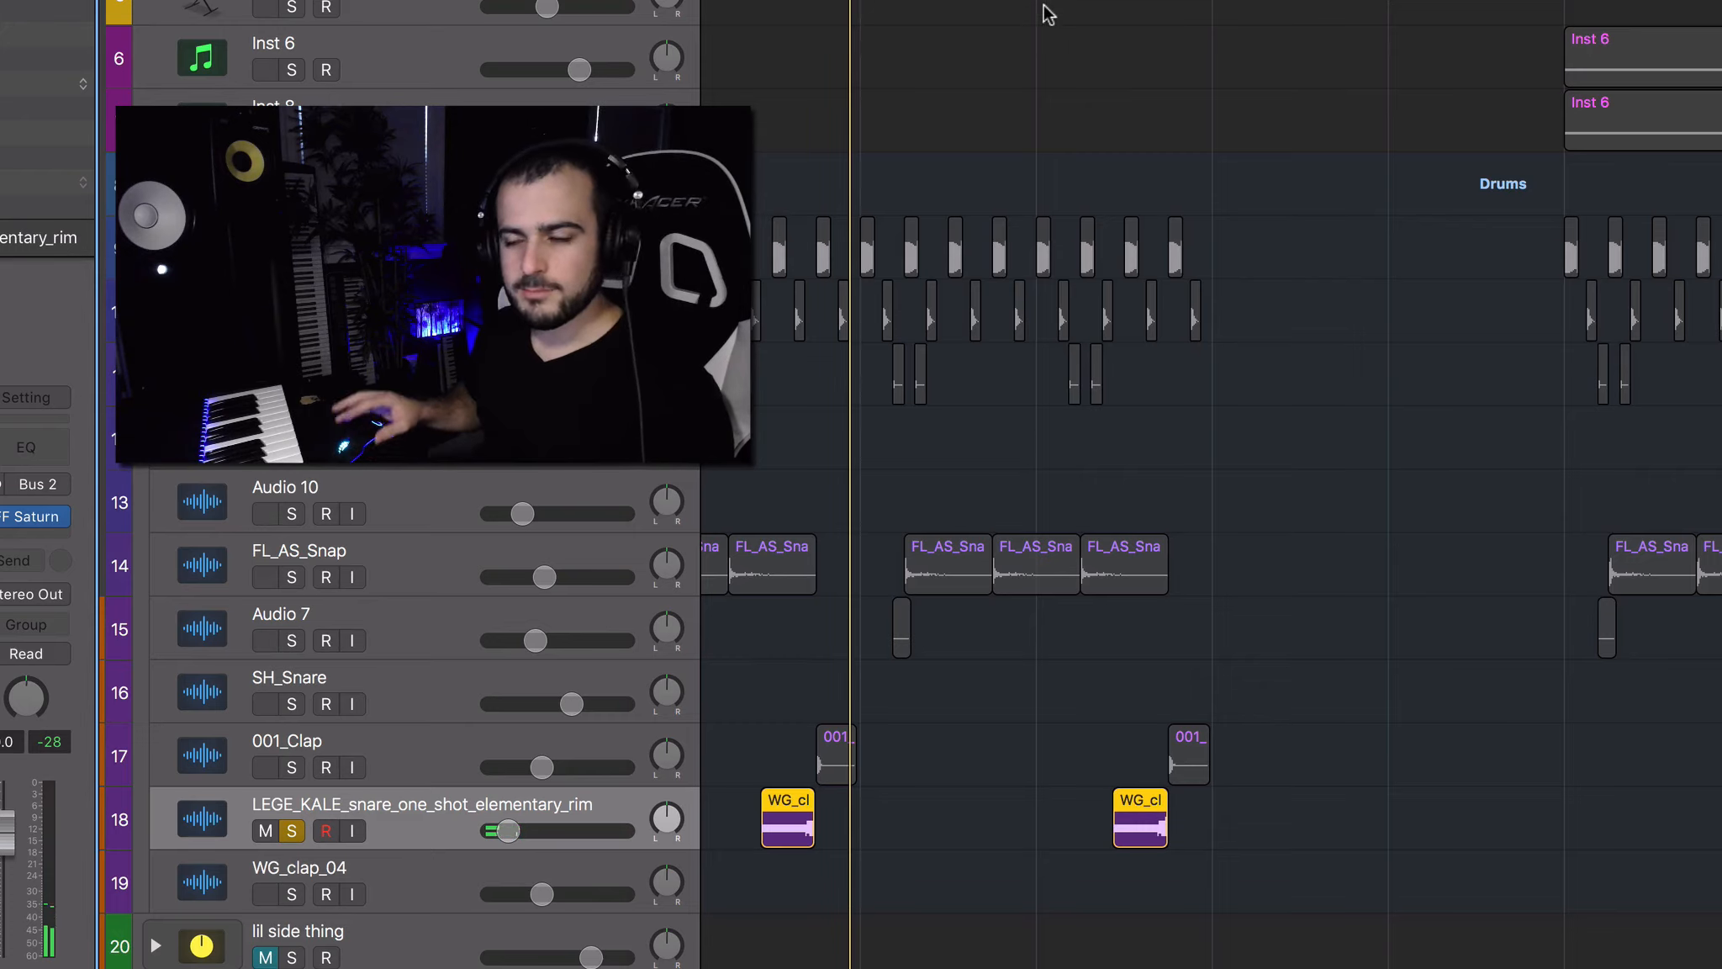
Audition the LEGE_KALE_snare track soloed together with 001_Clap, clear both solos and play the full drum pattern.
left_click(288, 776)
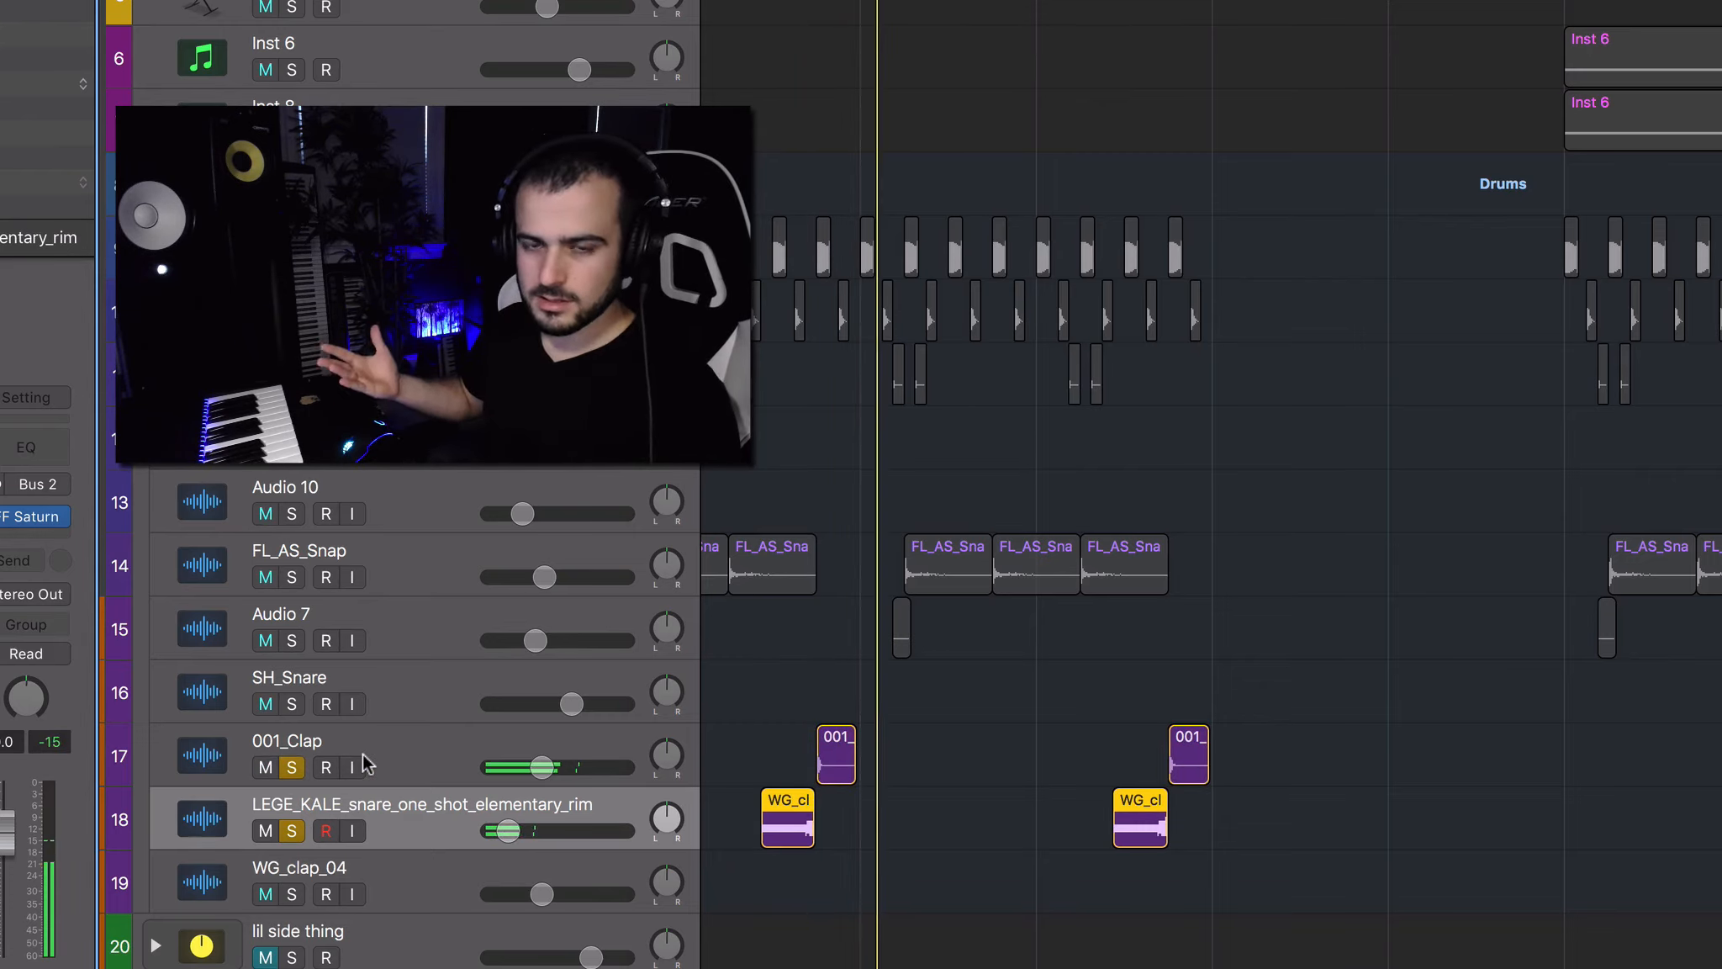
left_click_drag(293, 848, 291, 763)
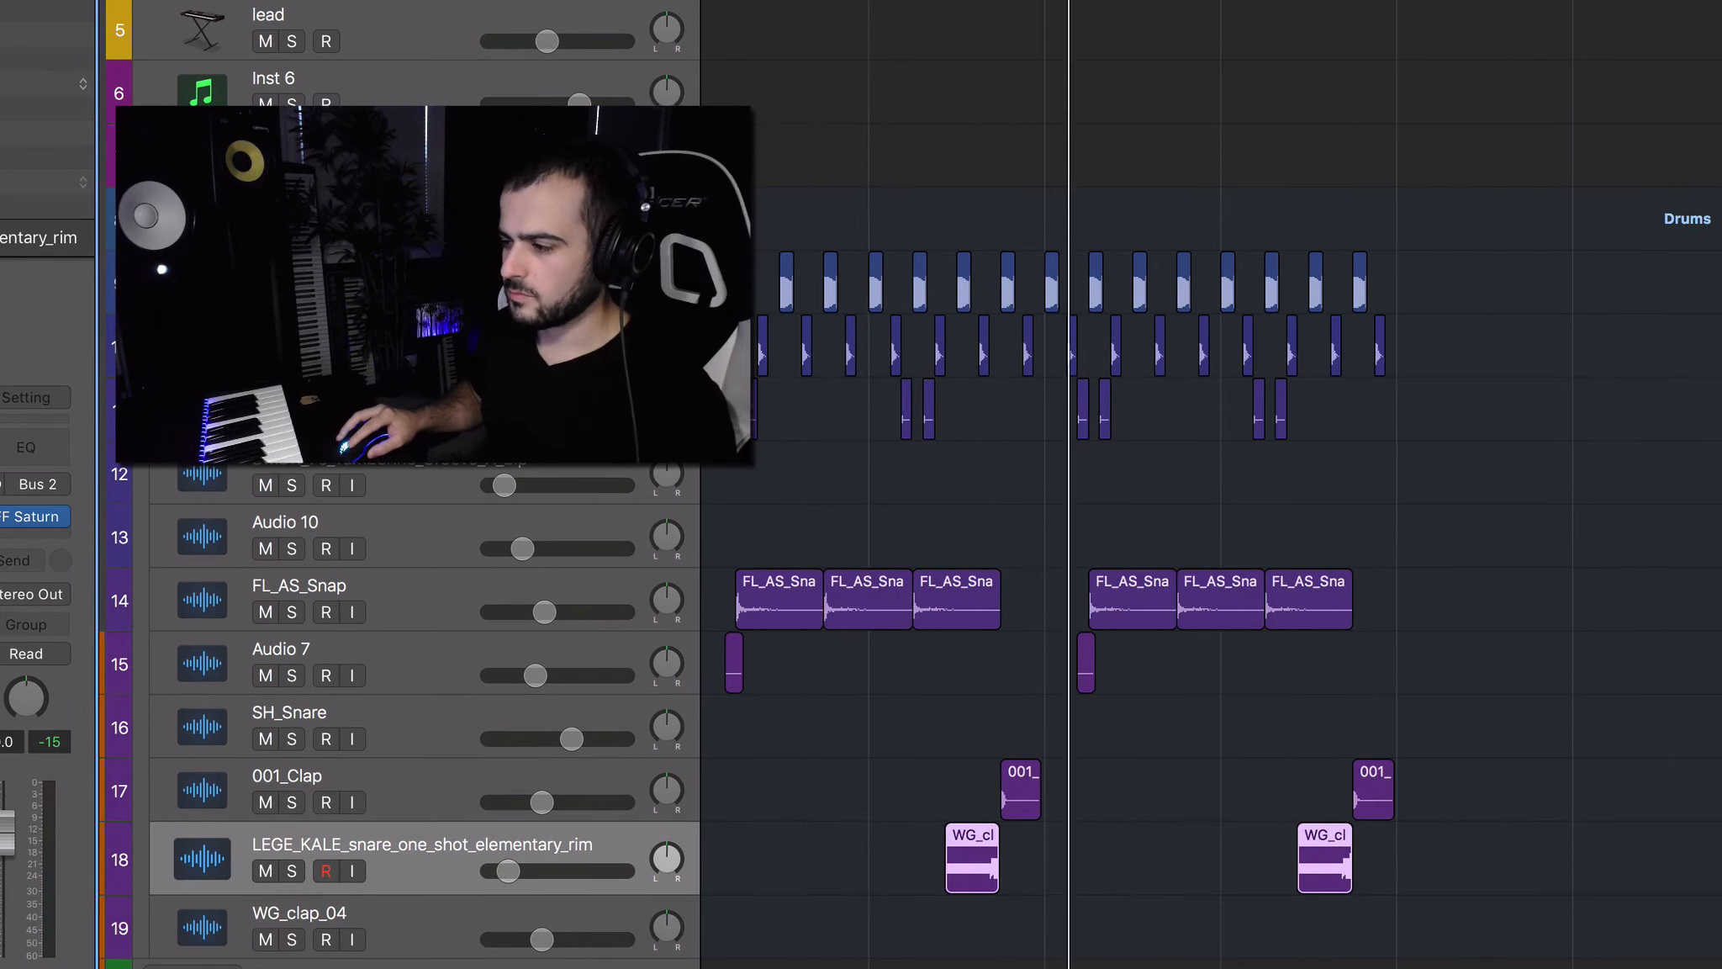
key("space")
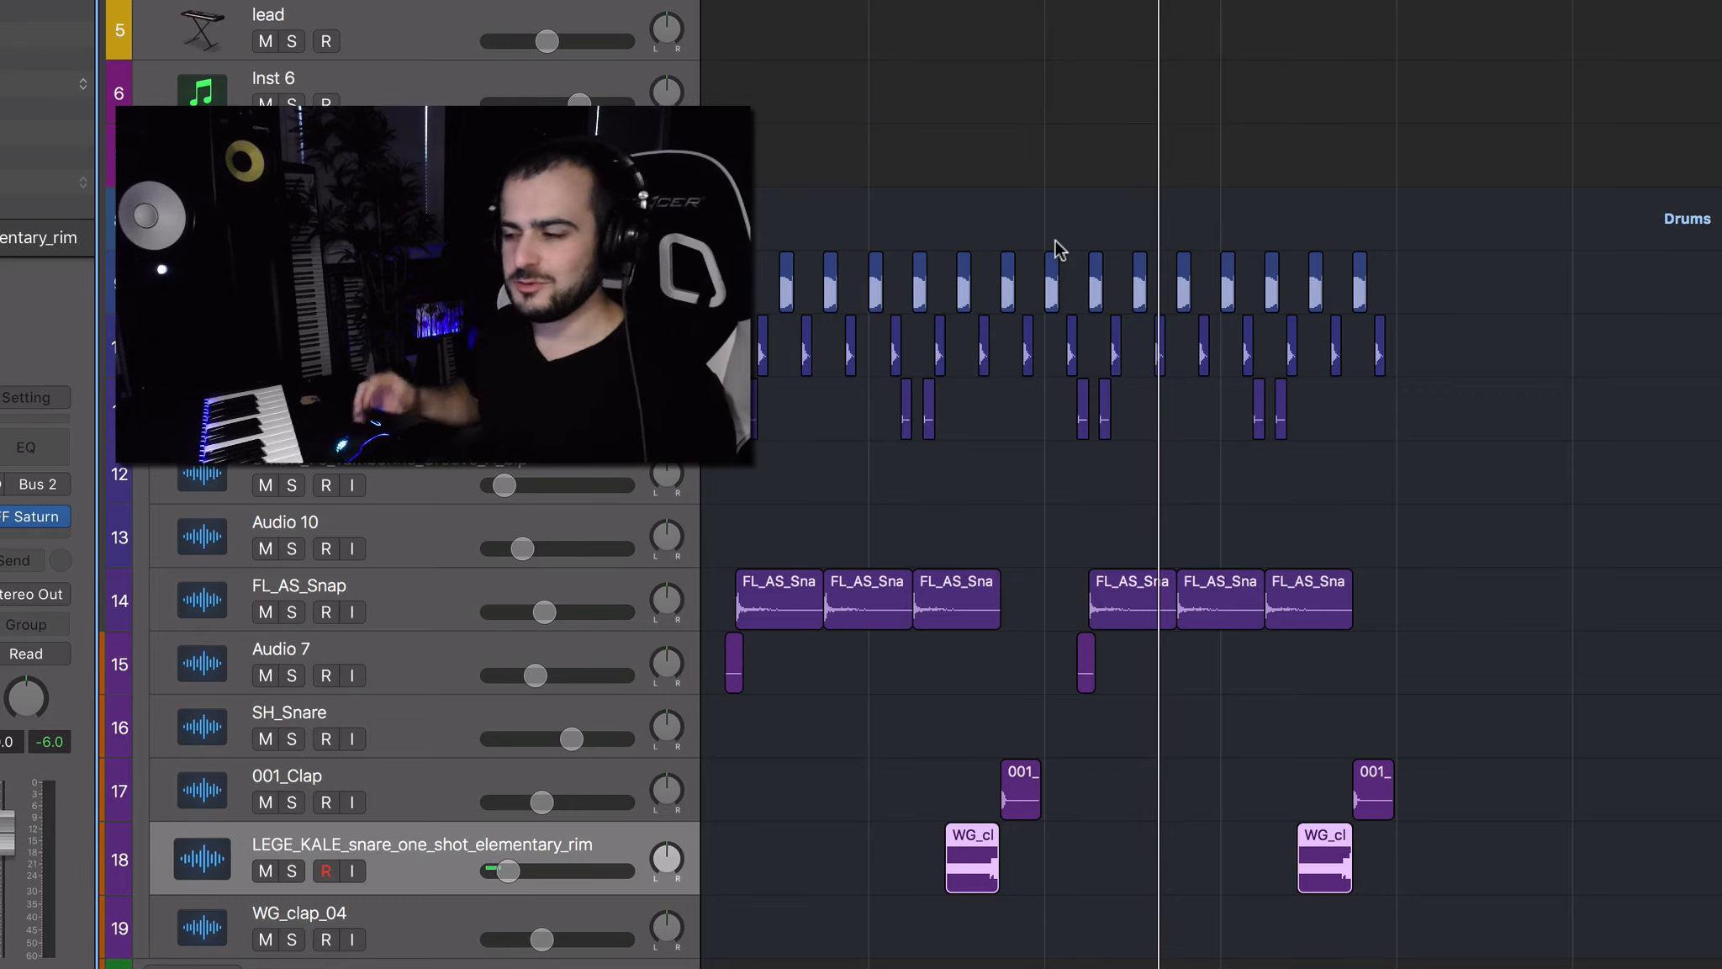
Copy the SH_Snare hits from the other drum section to right after the two 001_Clap hits.
scroll(1060, 250, "right", 10)
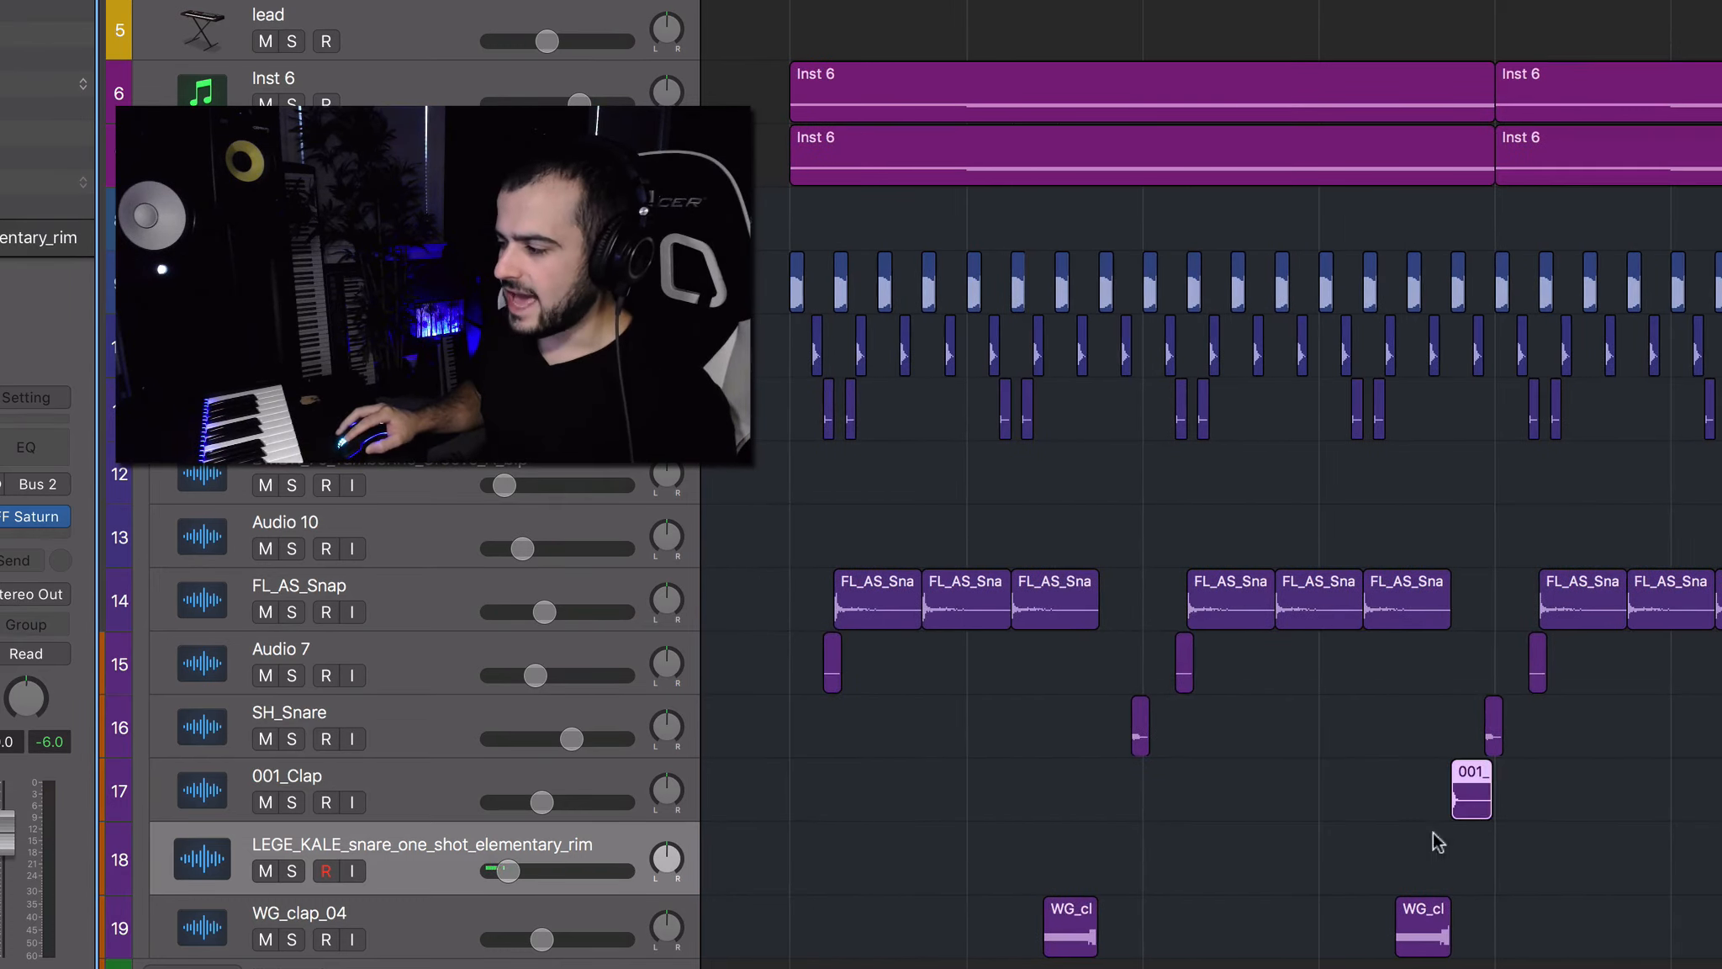
scroll(1438, 842, "left", 5)
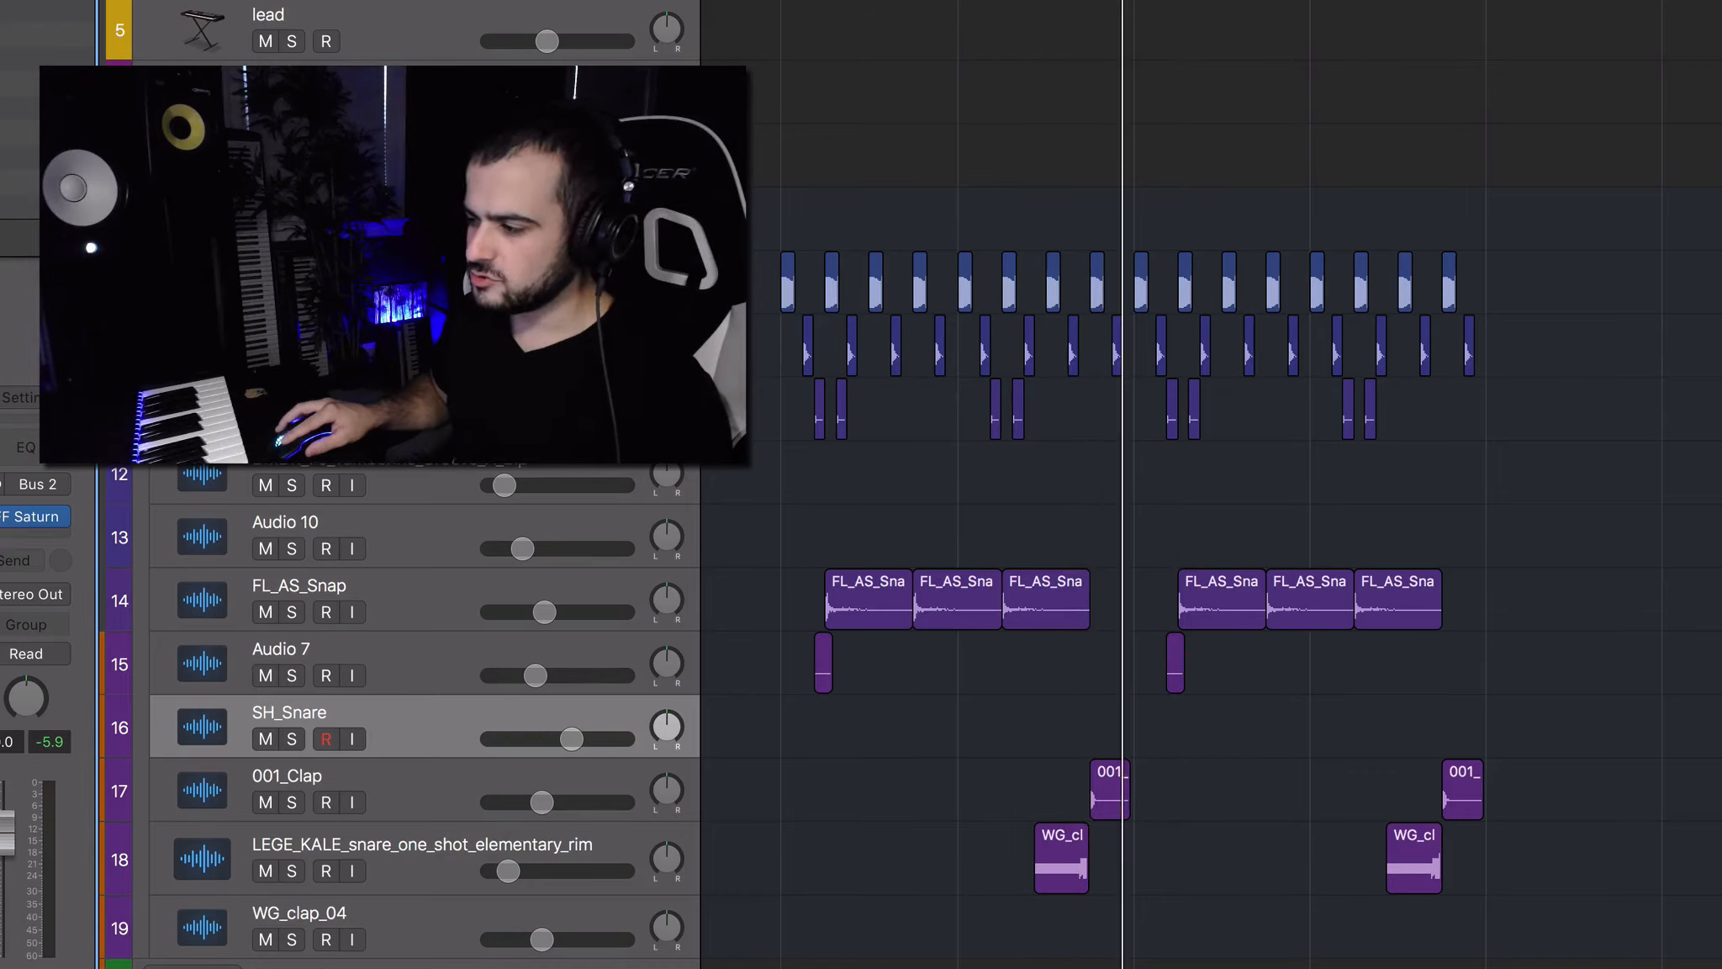
key("super+v")
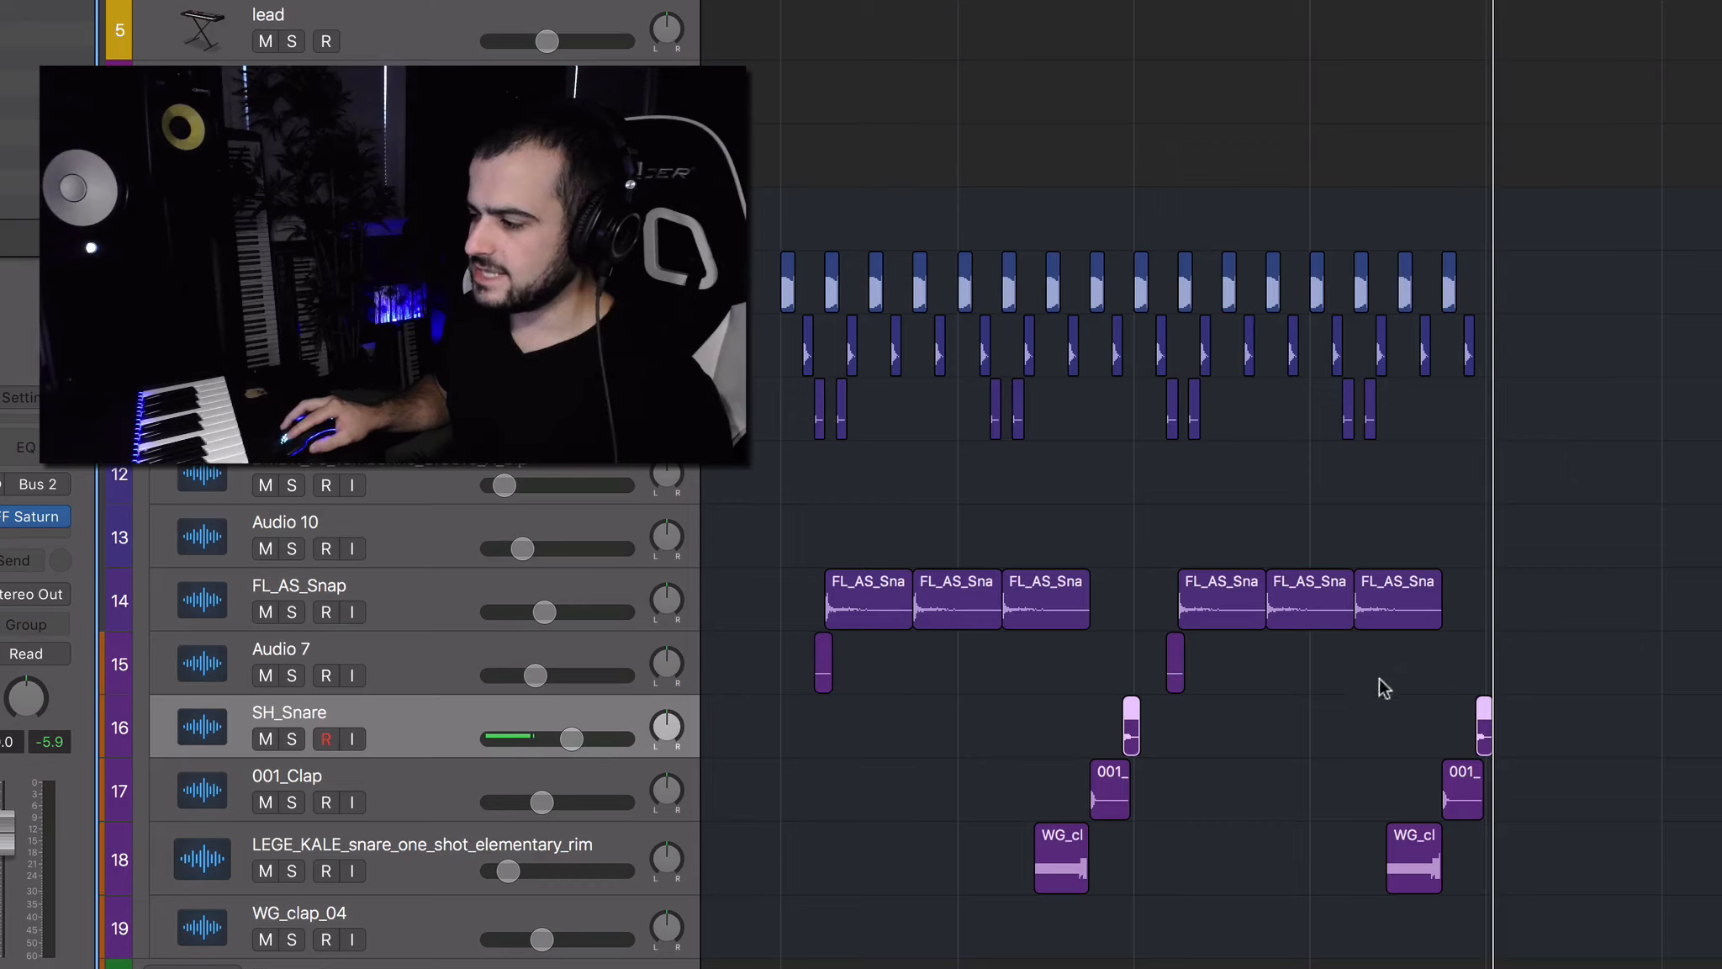
Audition the SH_Snare track soloed, clear the solo and play it with the rest of the drums.
left_click(291, 739)
key("space")
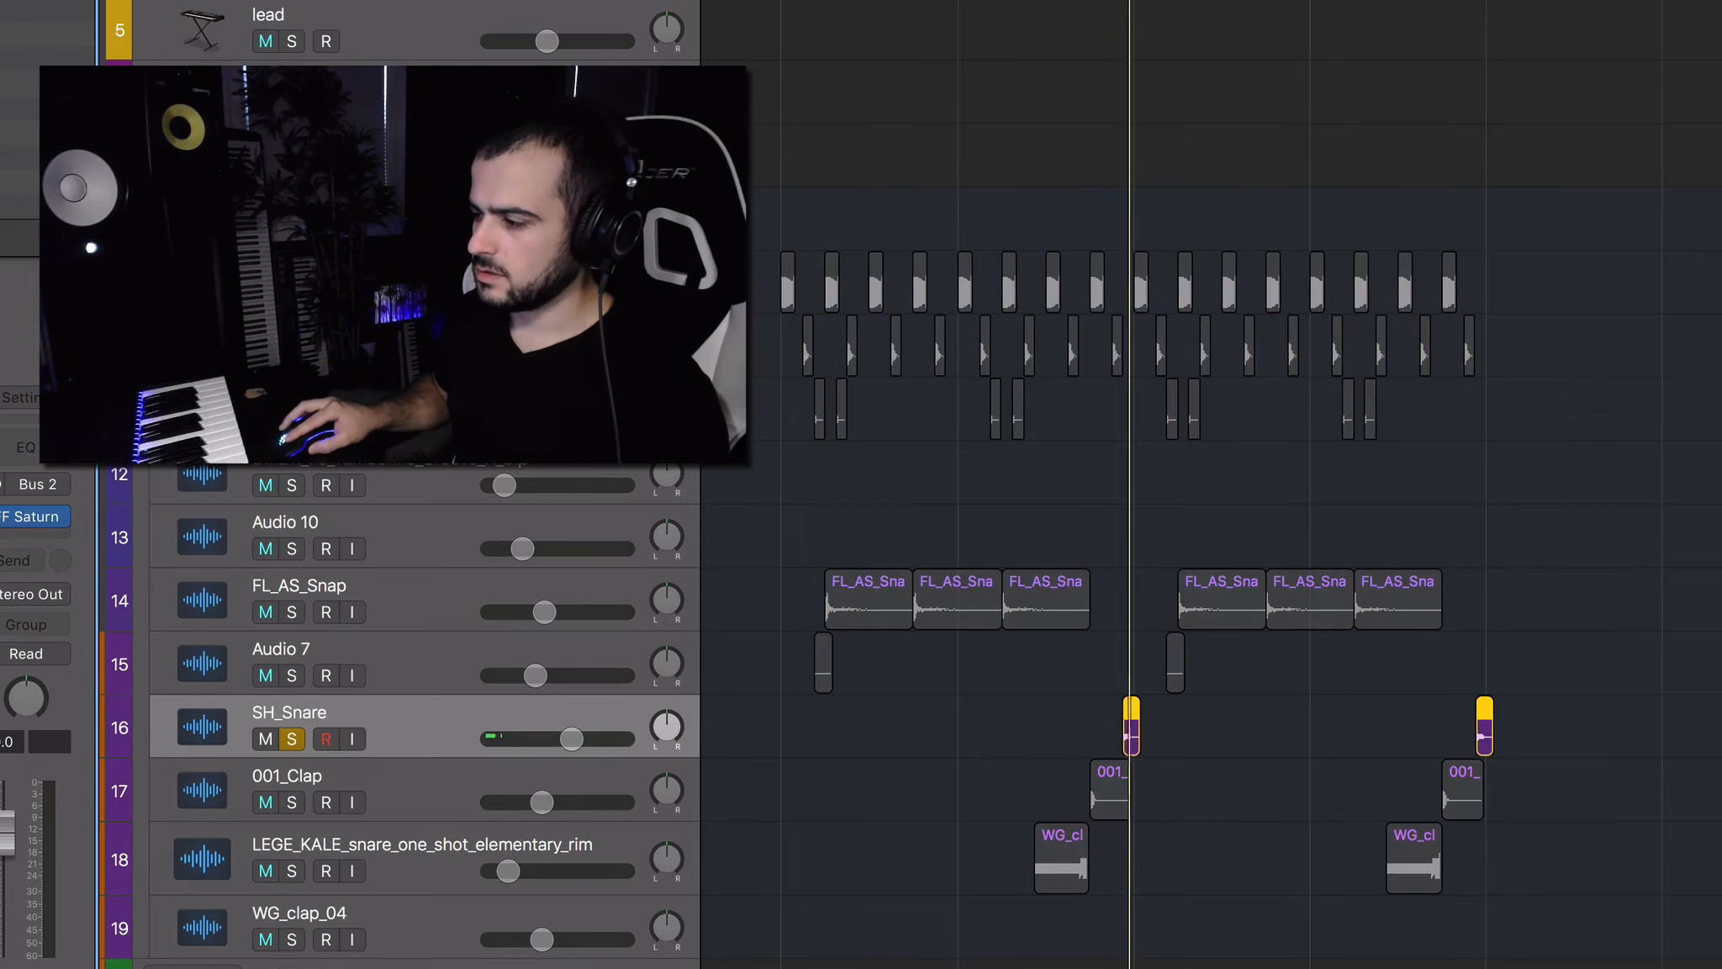
key("space")
left_click(291, 739)
left_click(1160, 645)
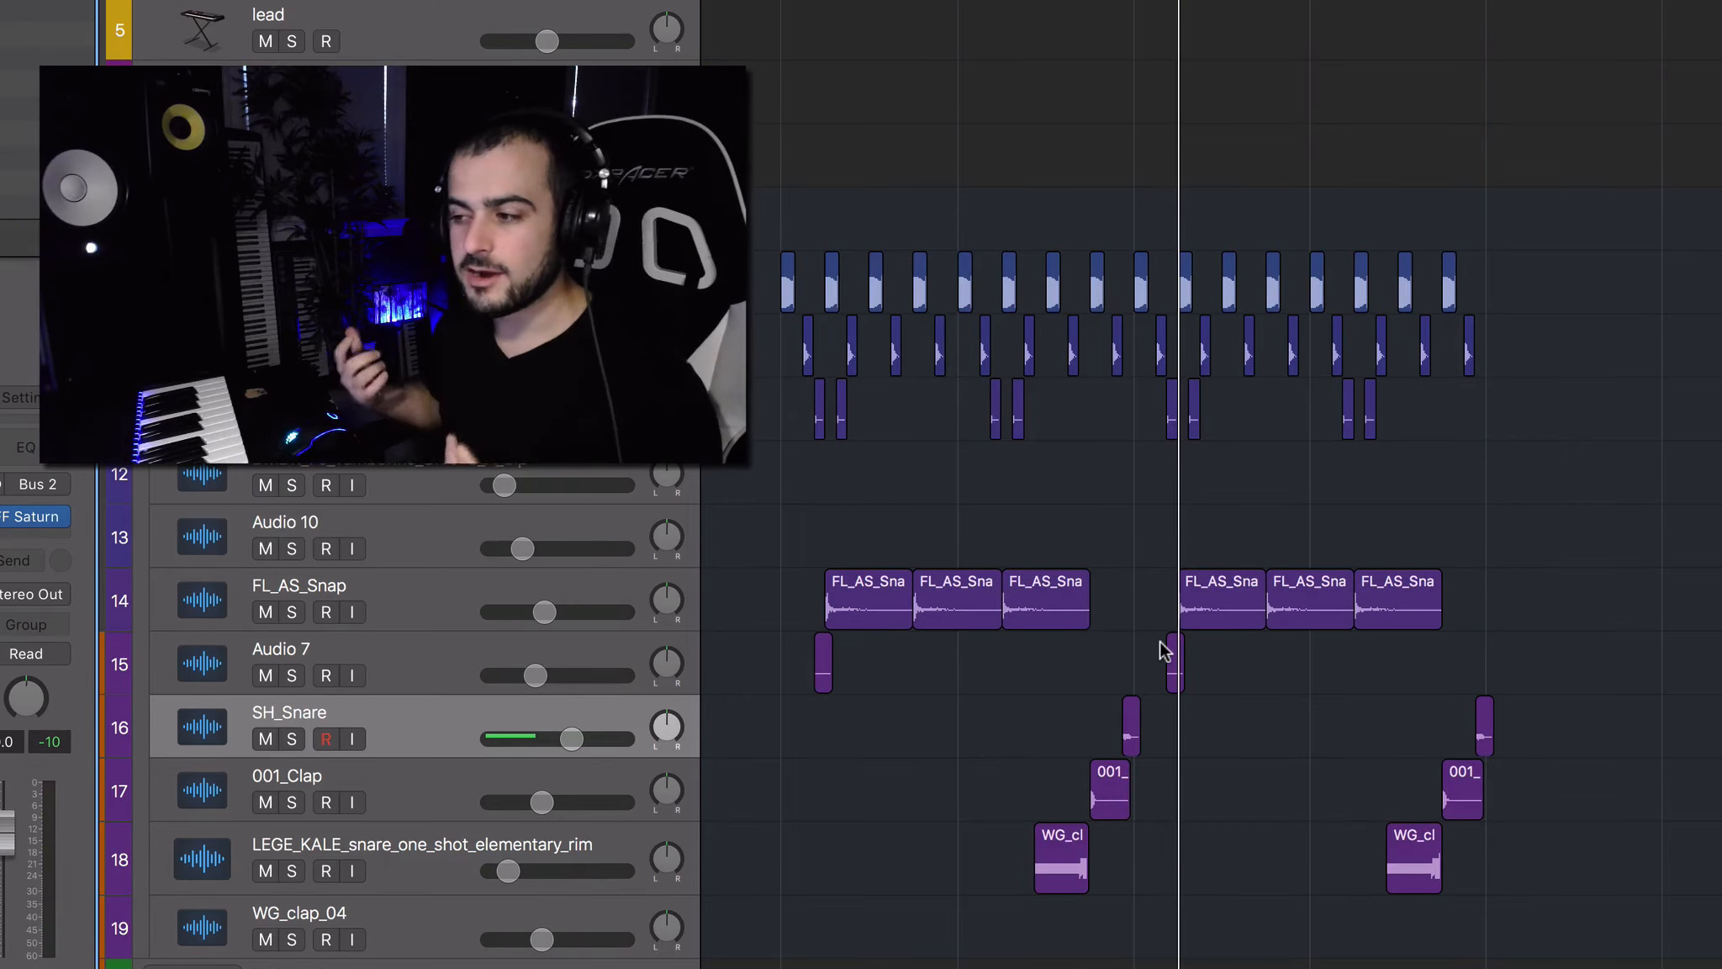
key("space")
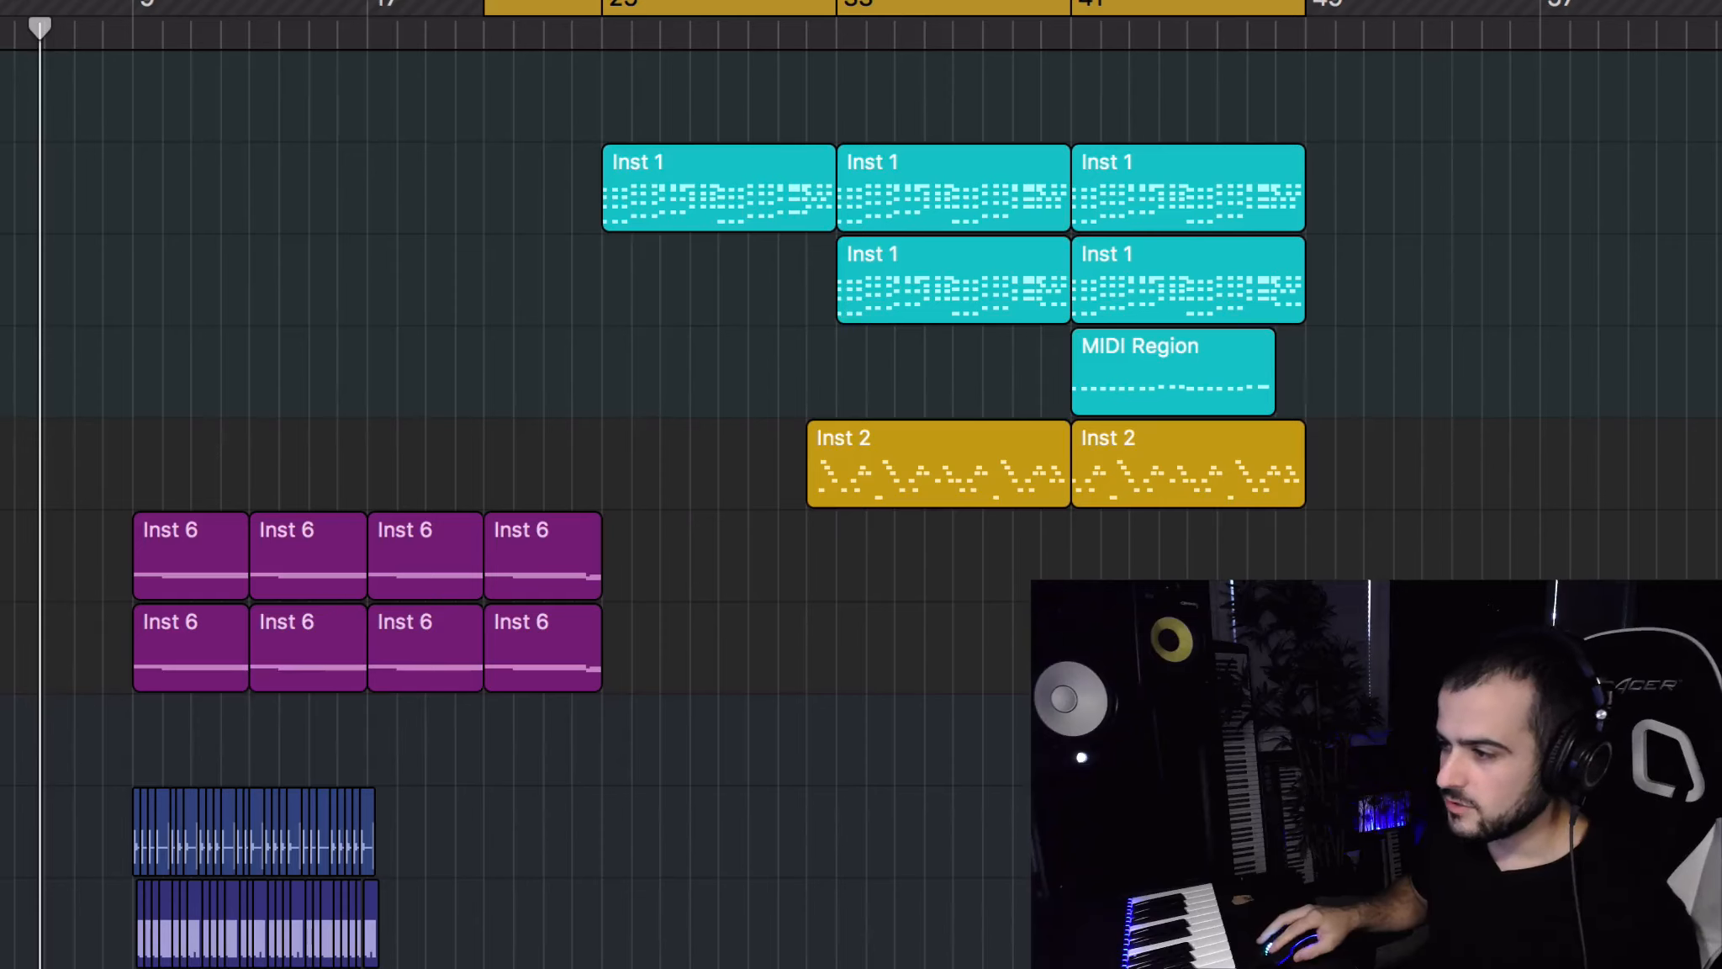
Solo both Inst 6 tracks and play their regions.
key("s")
key("s")
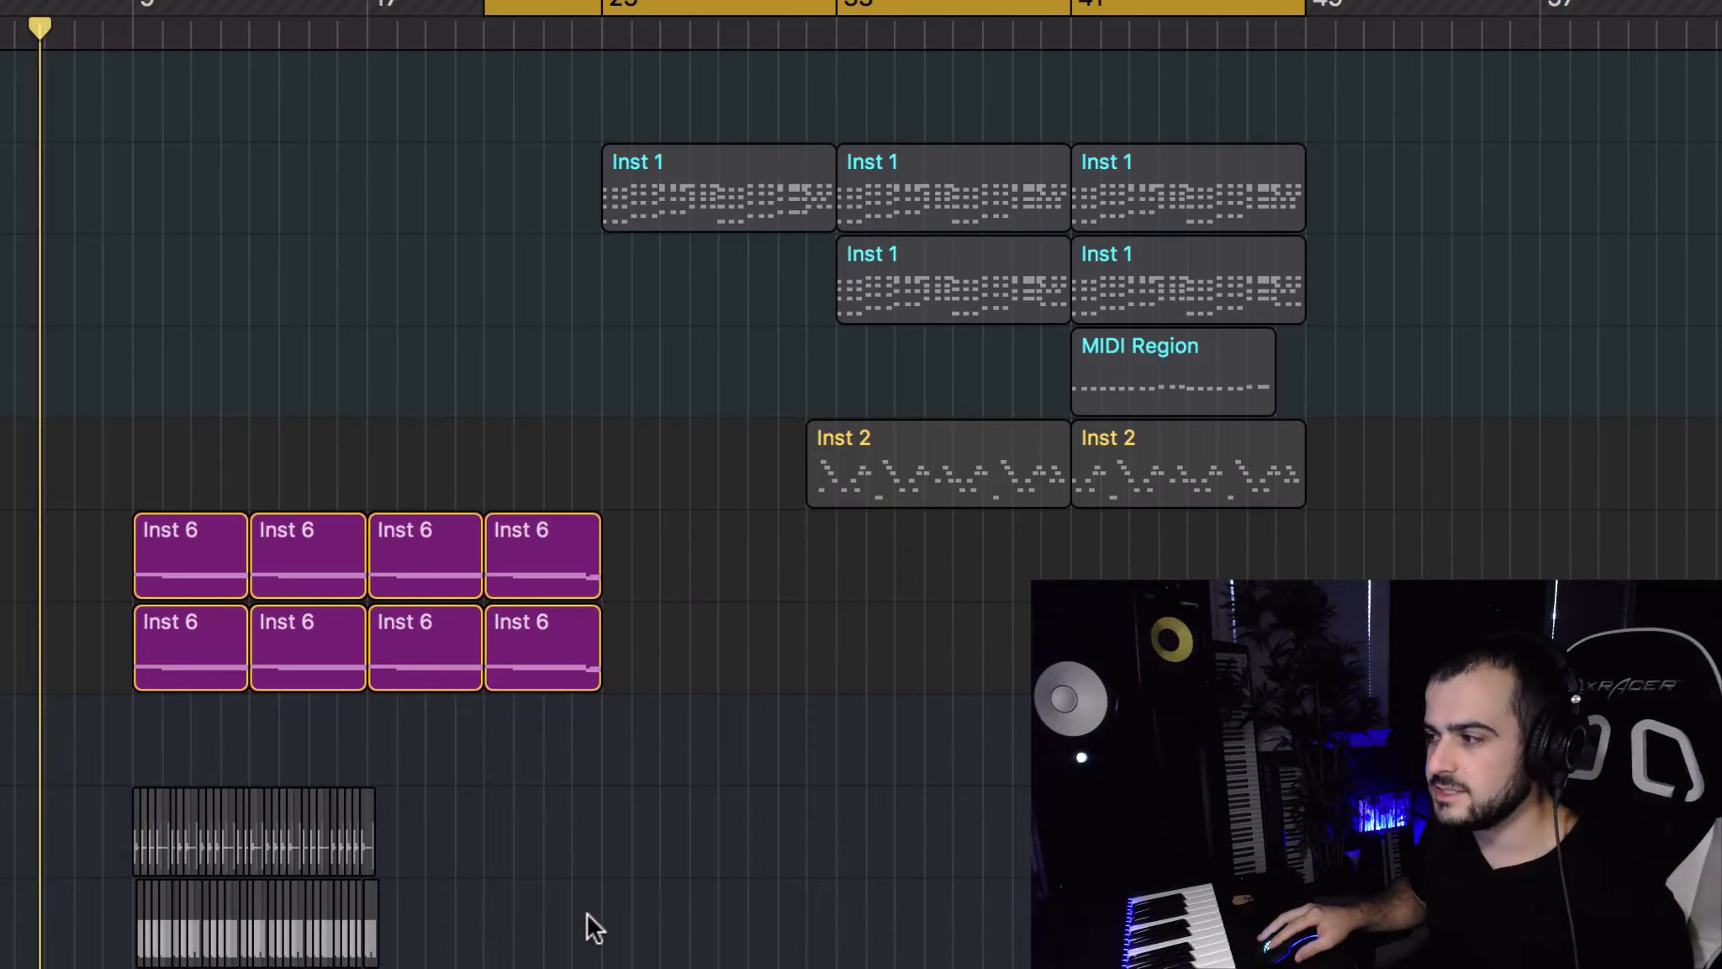
key("space")
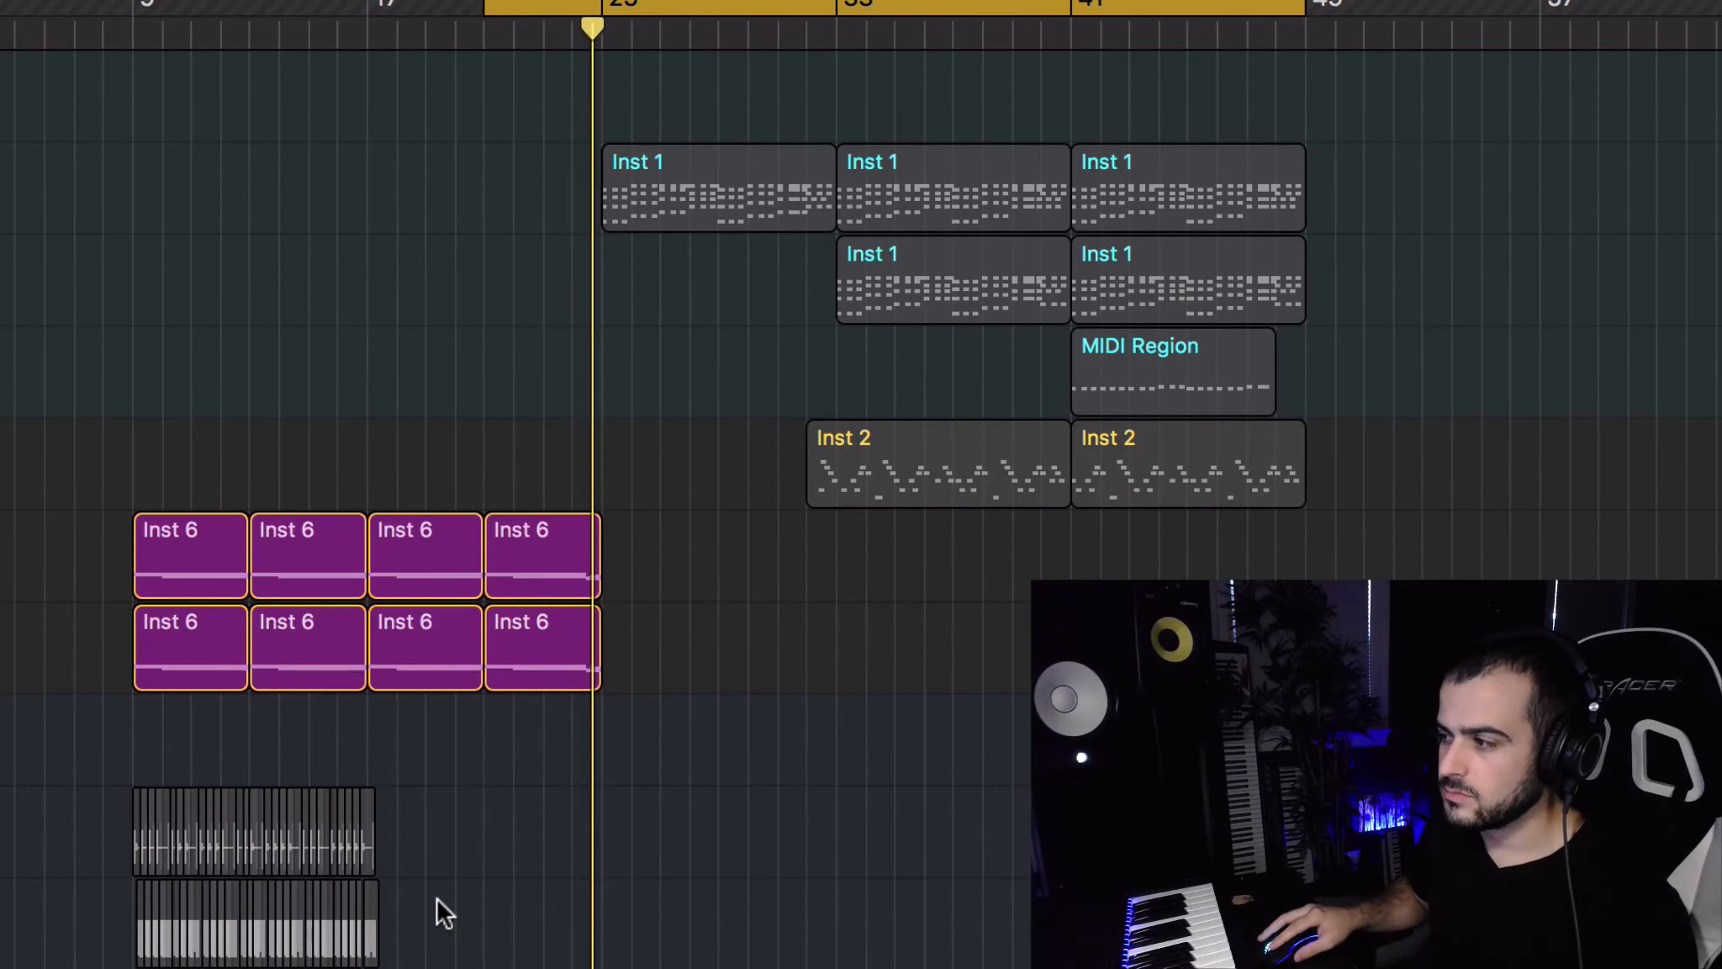
Solo the upper Inst 1 track, set the cycle range to bars 25–34 for listening, and clear the solo.
key("ctrl+s")
key("ctrl+s")
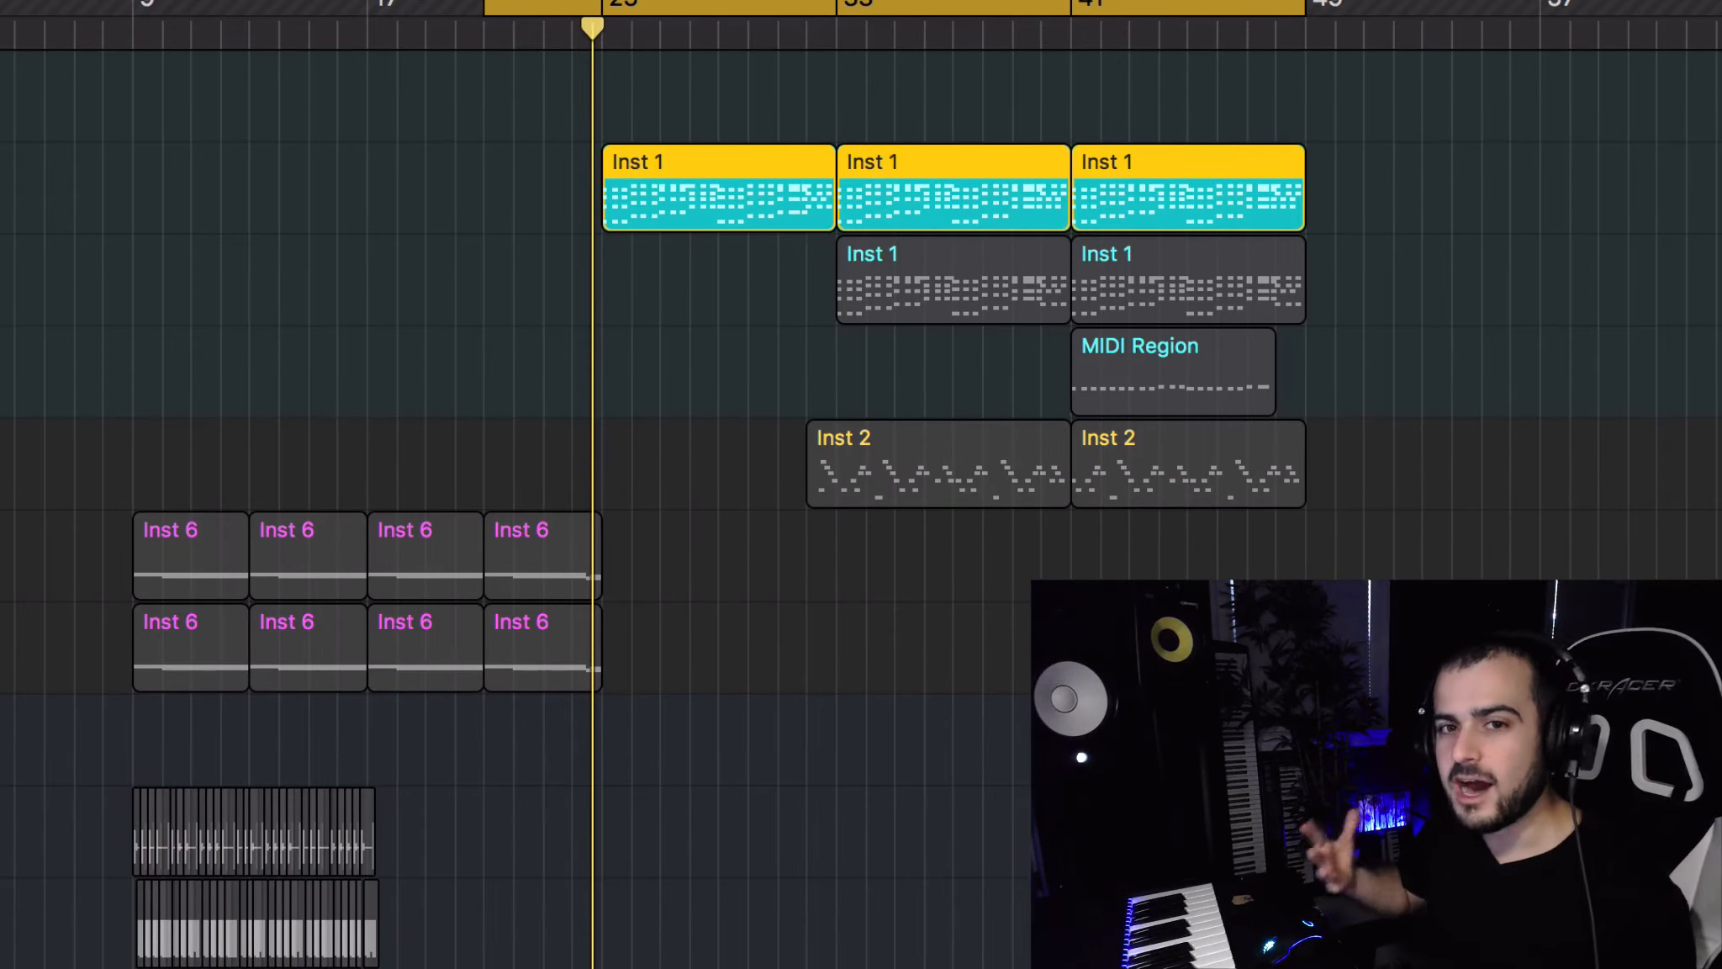
left_click_drag(602, 7, 866, 8)
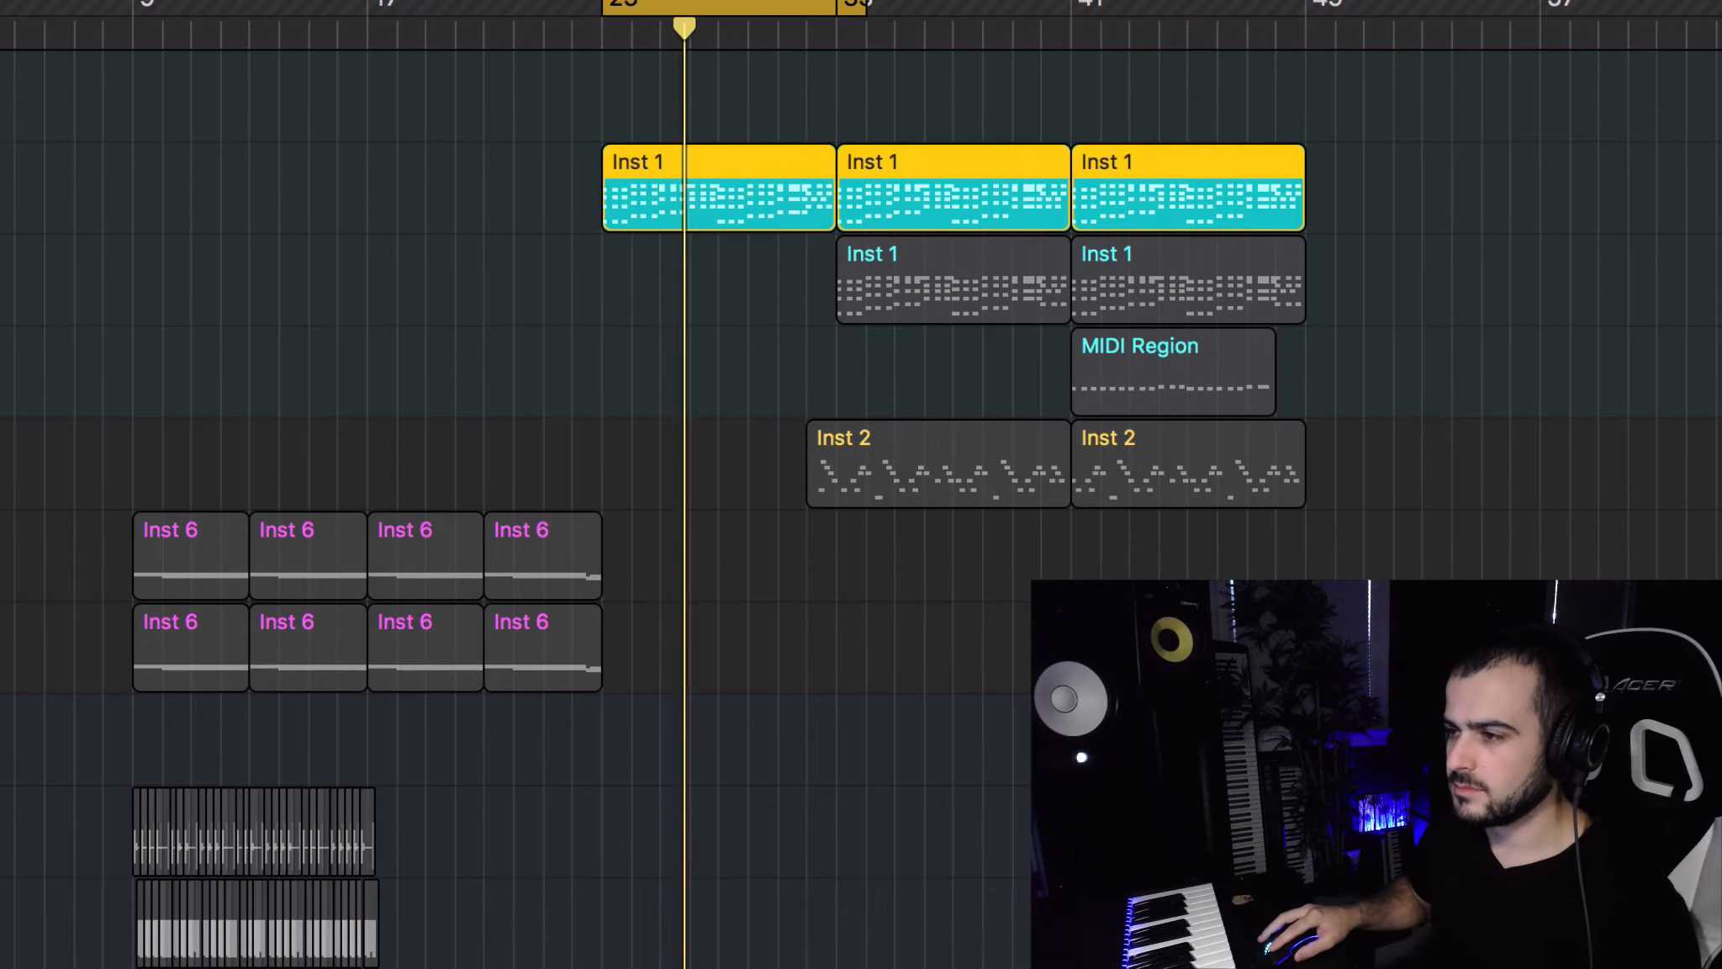
key("ctrl+s")
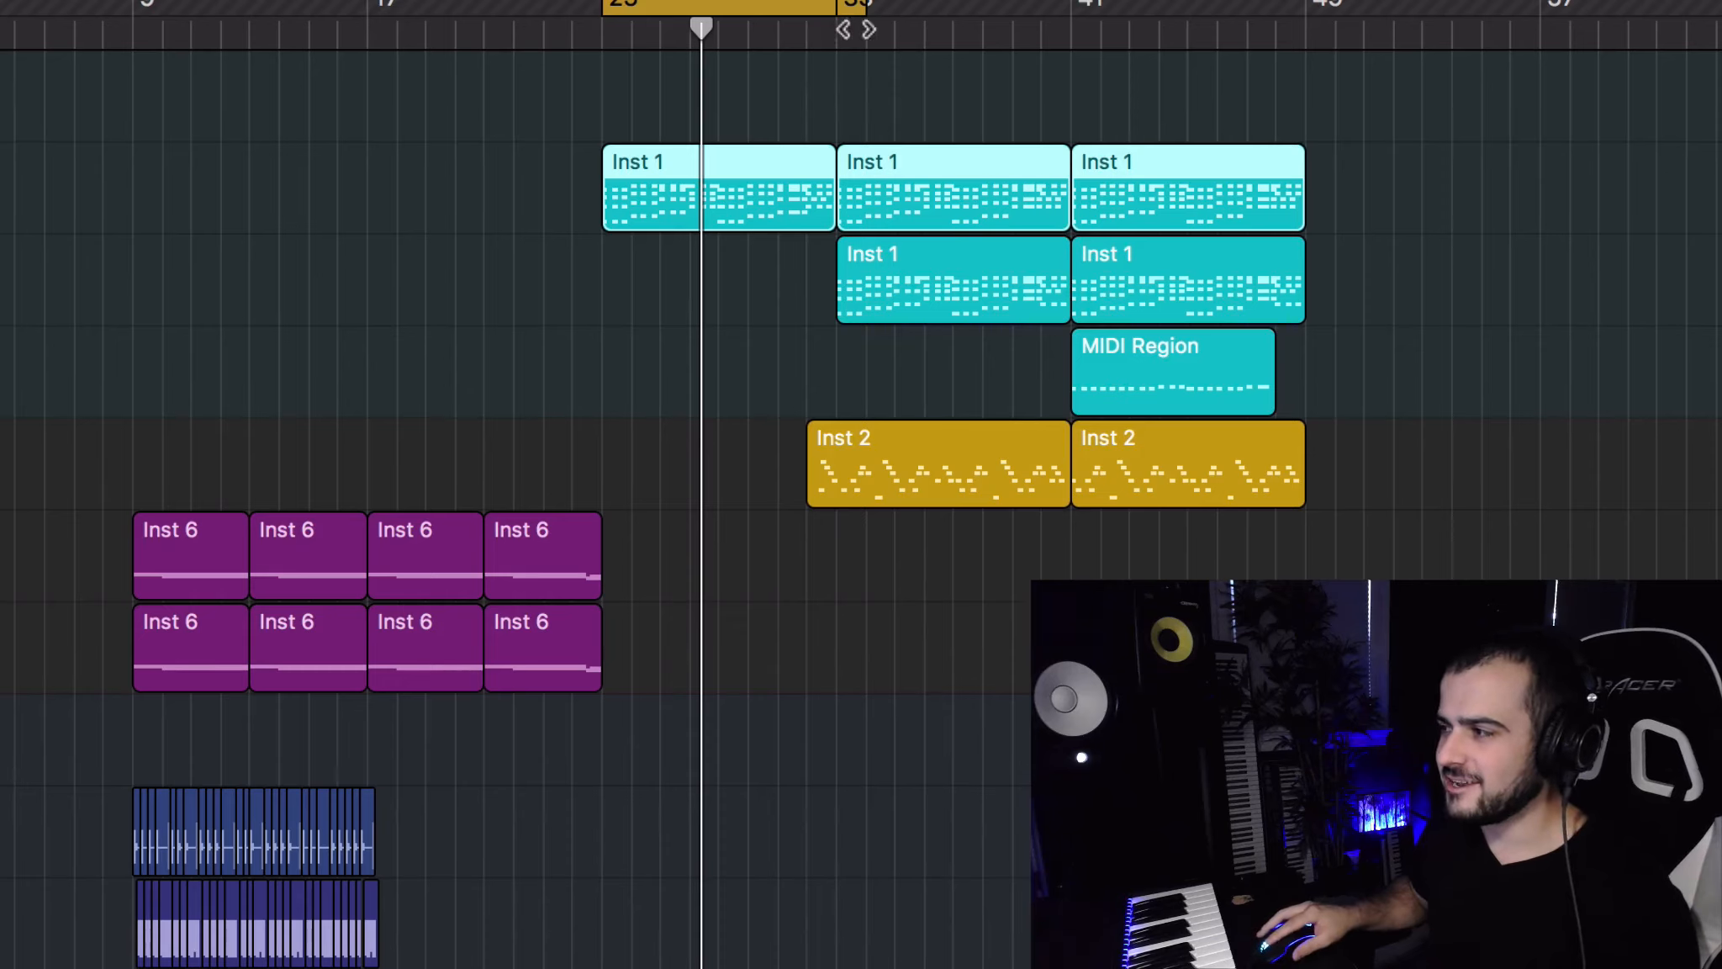
Play the layered instruments with the cycle range at bars 32–41, and again with it at bars 40–60.
left_click_drag(845, 7, 1048, 9)
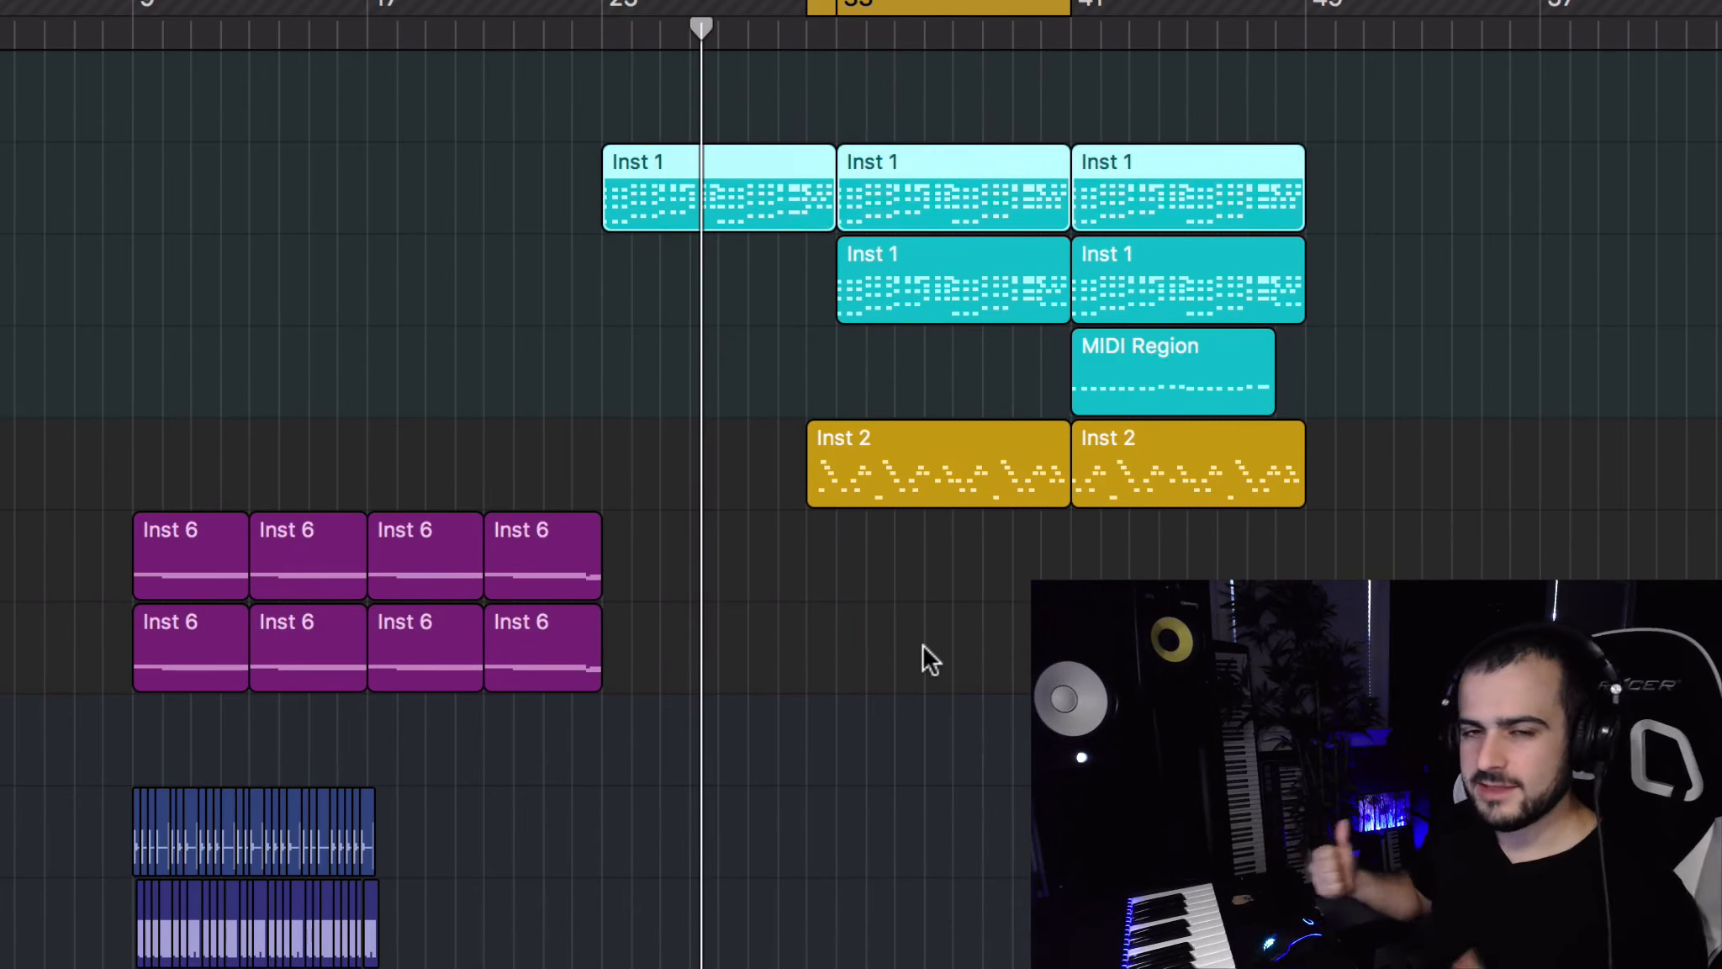
key("space")
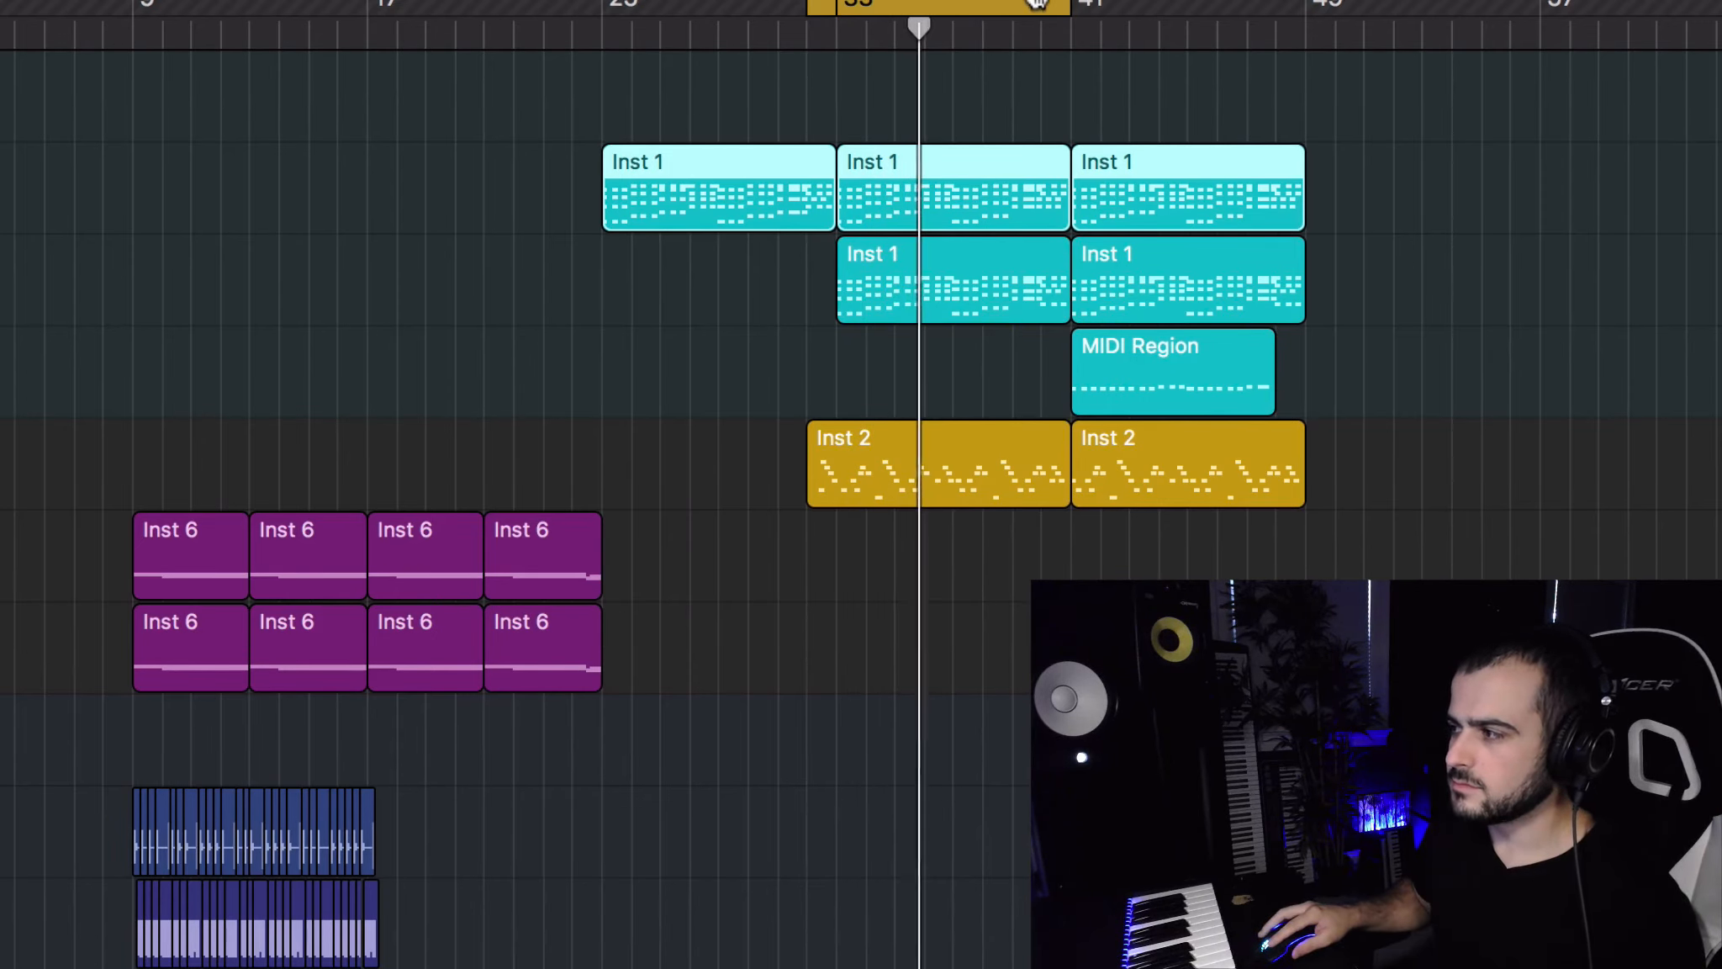
left_click_drag(1040, 5, 1628, 7)
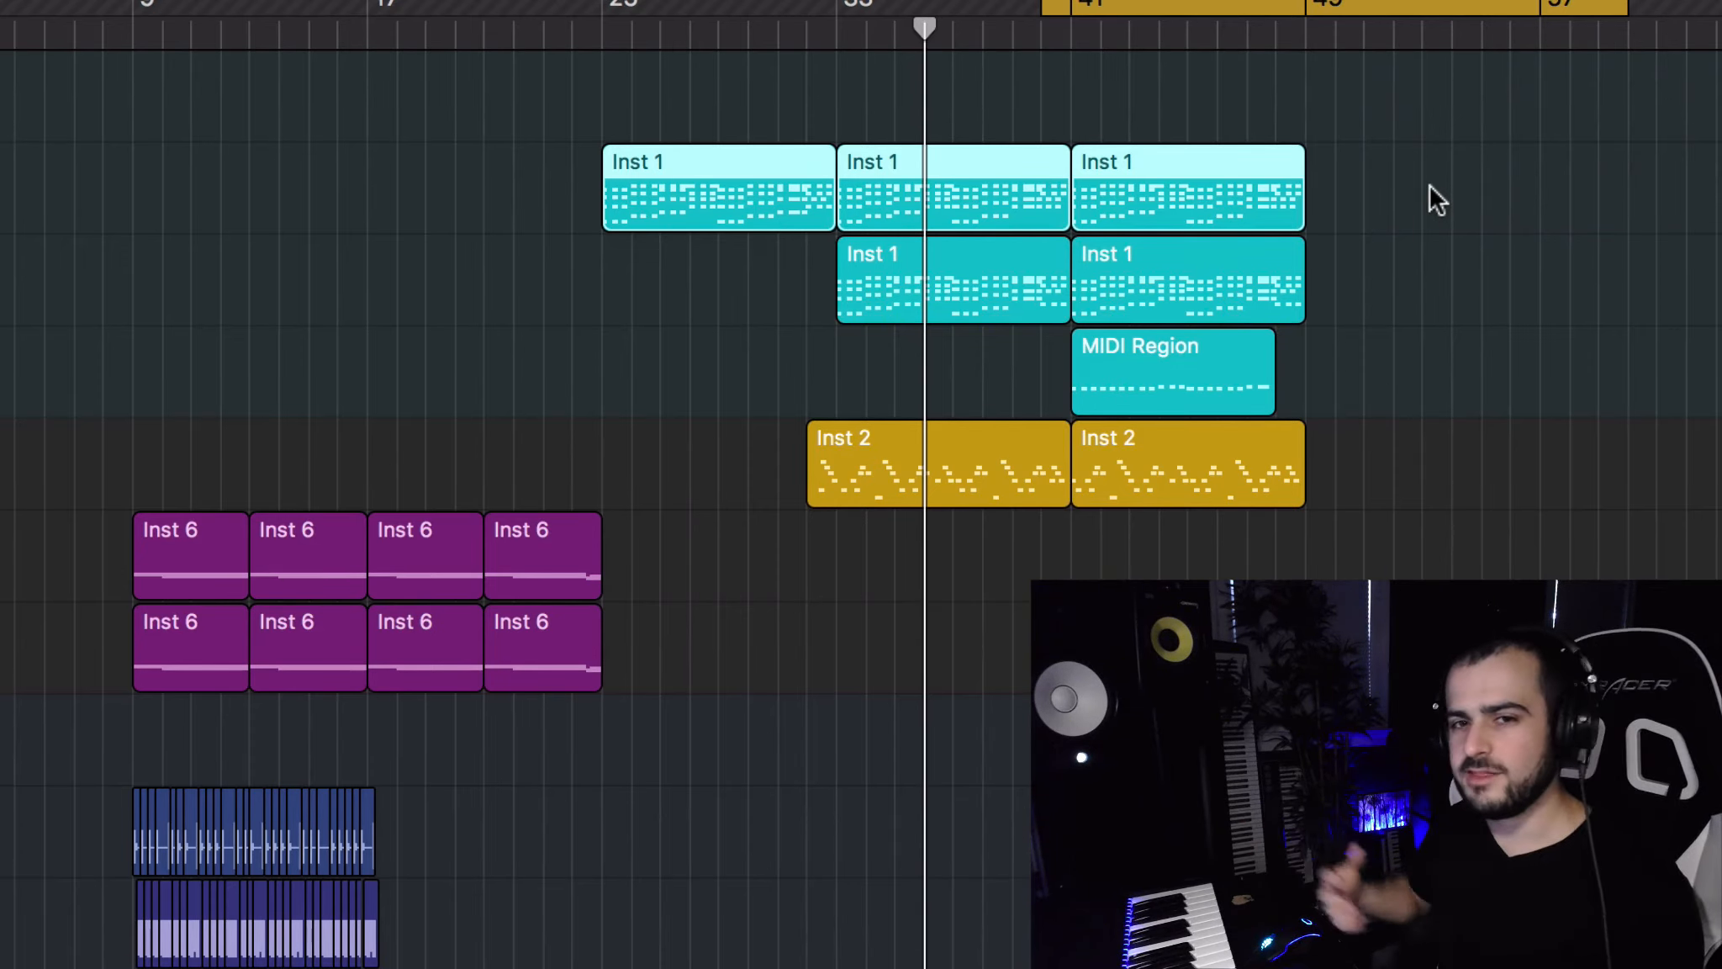
key("space")
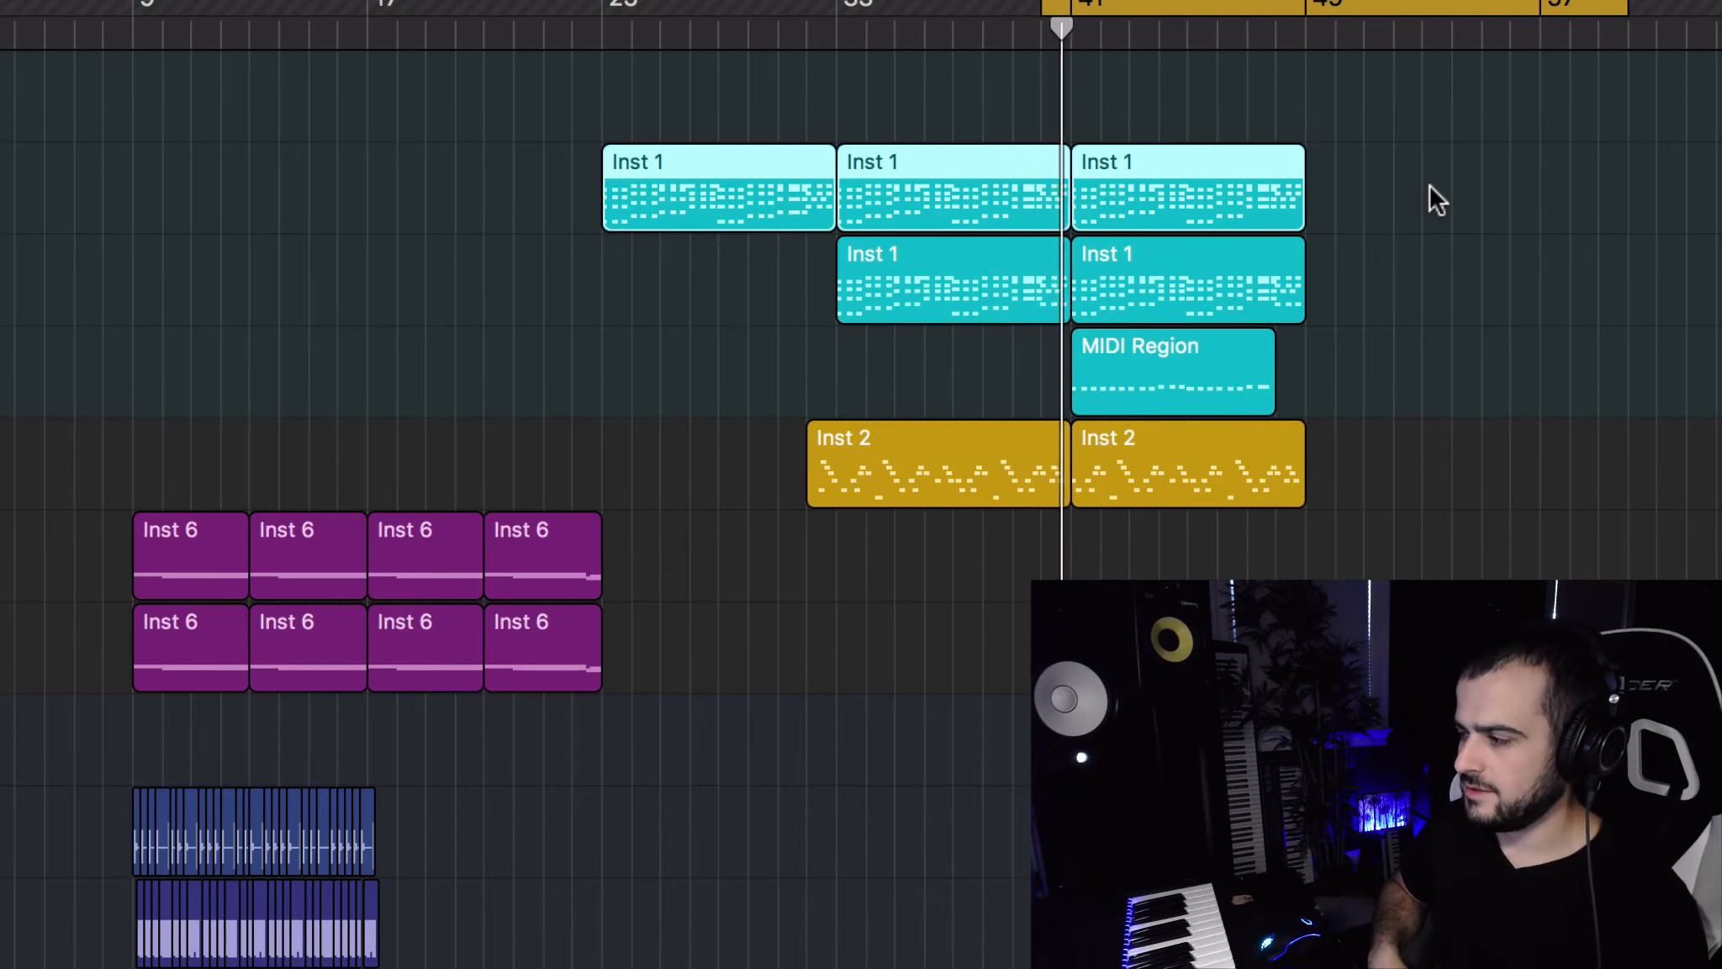